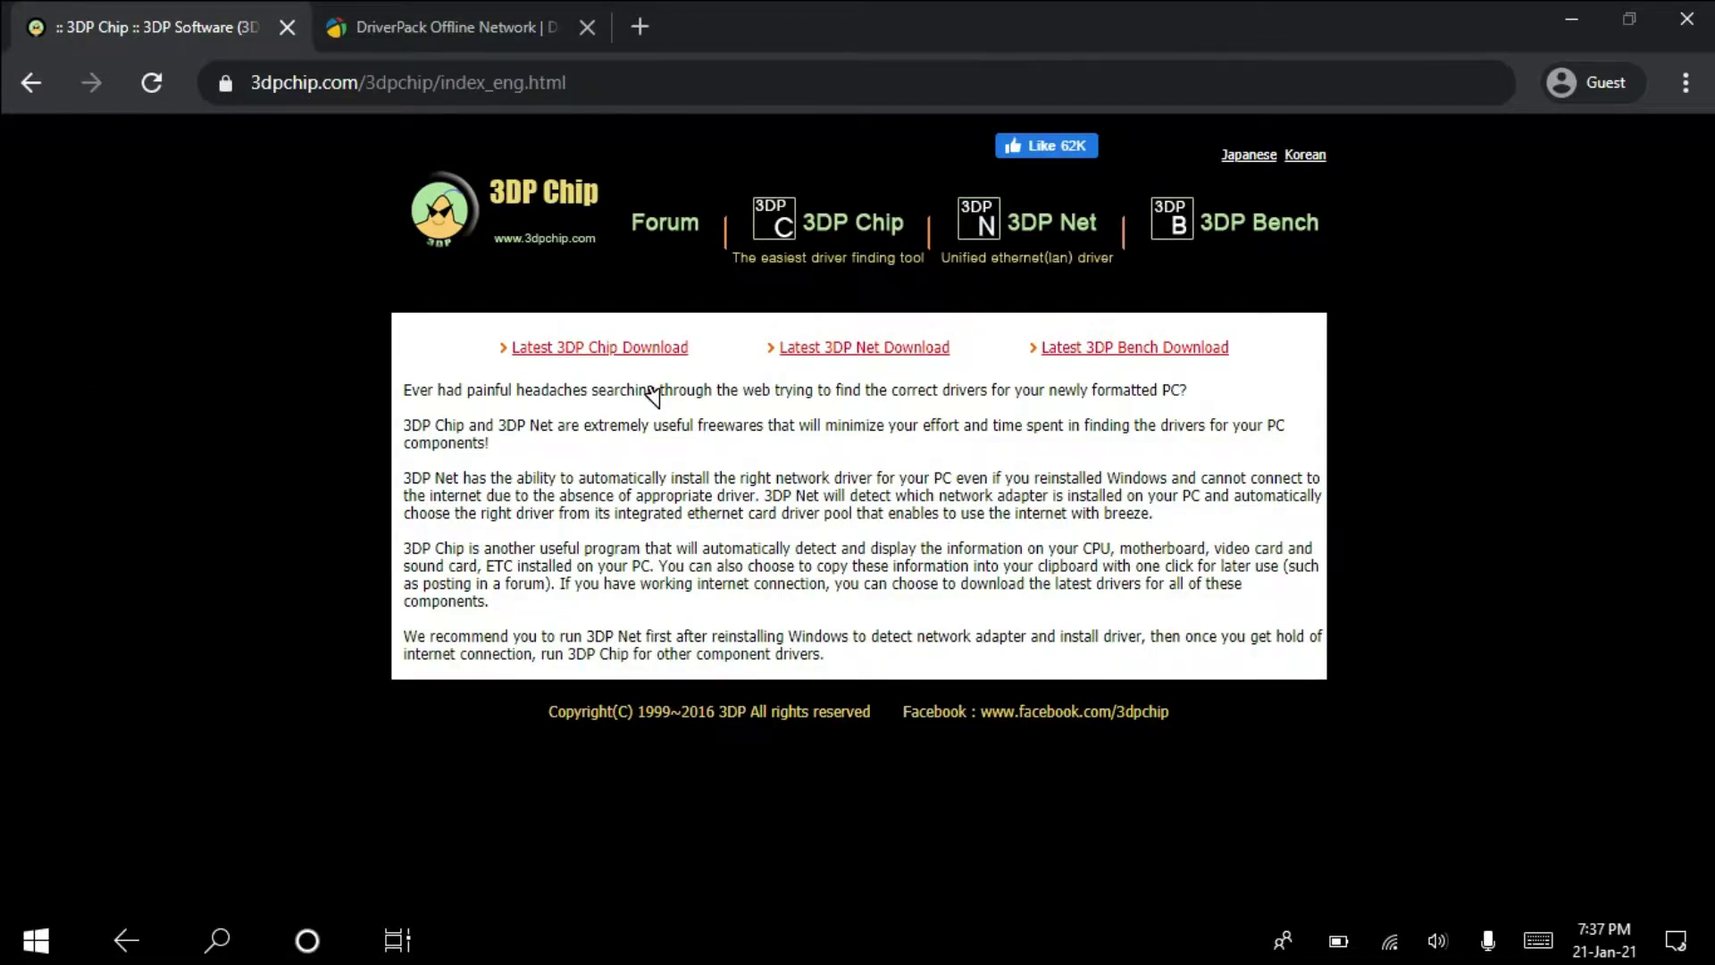
- Open 'Latest 3DP Chip Download' in a new tab, then switch to the System information window
{"action": "left_click", "coordinate": [599, 347]}
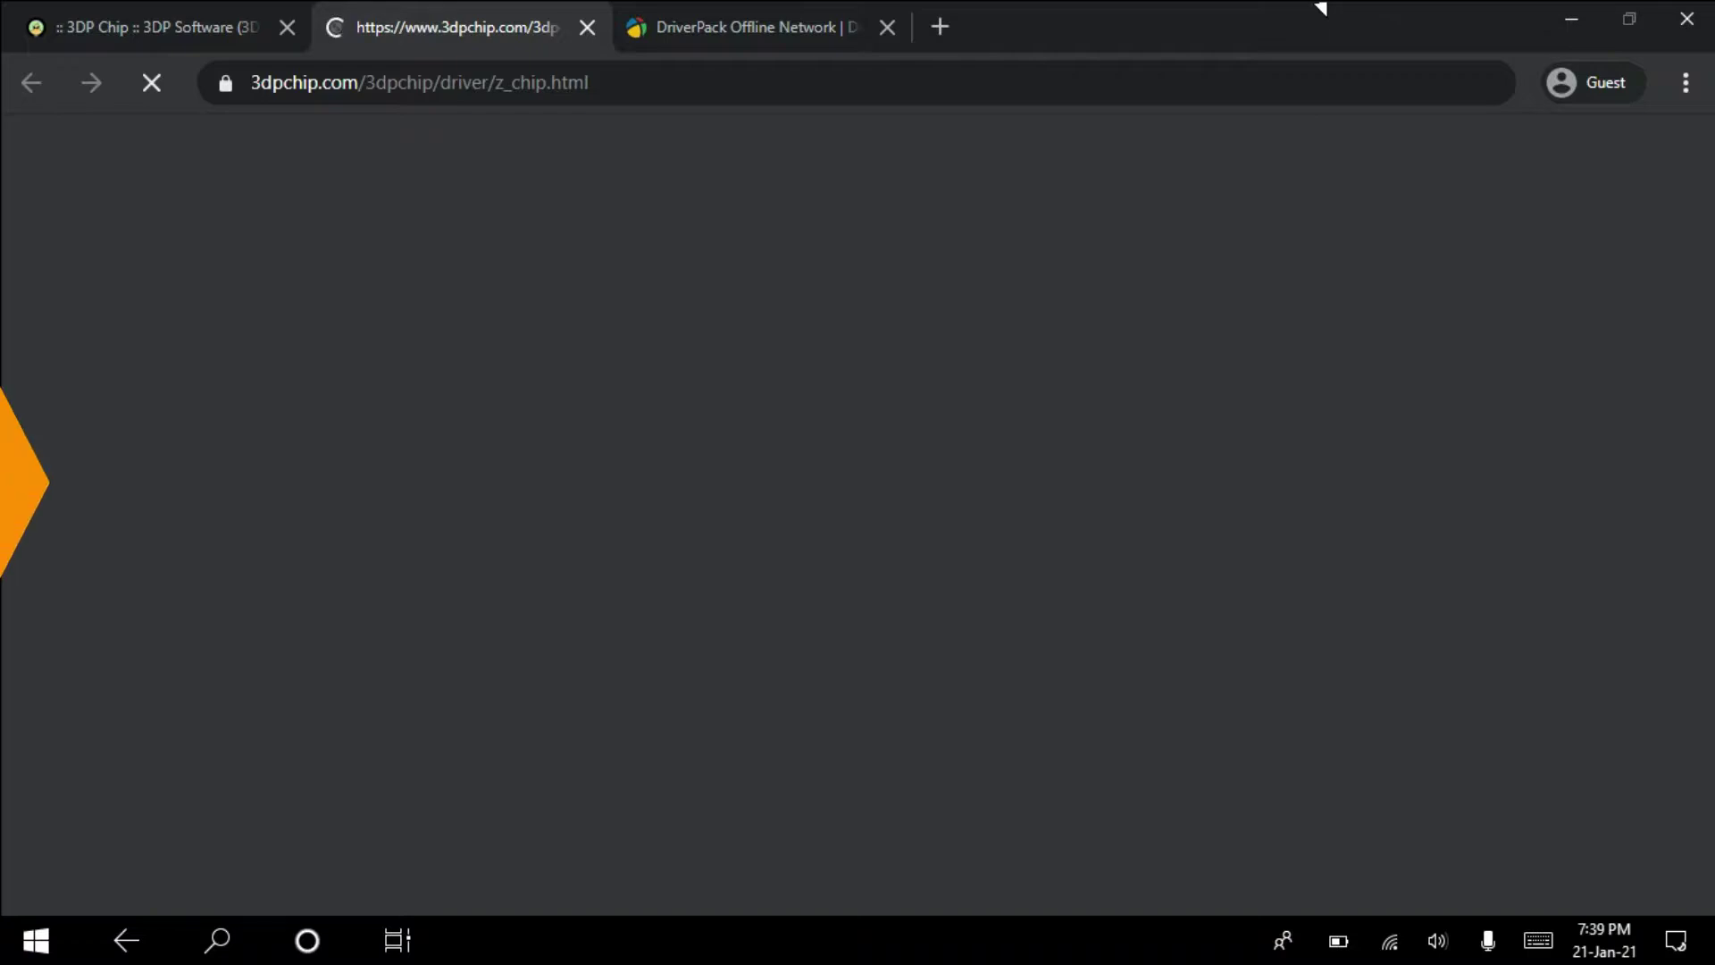
{"action": "key", "text": "super+Tab"}
{"action": "key", "text": "Down"}
{"action": "key", "text": "Left"}
{"action": "key", "text": "Return"}
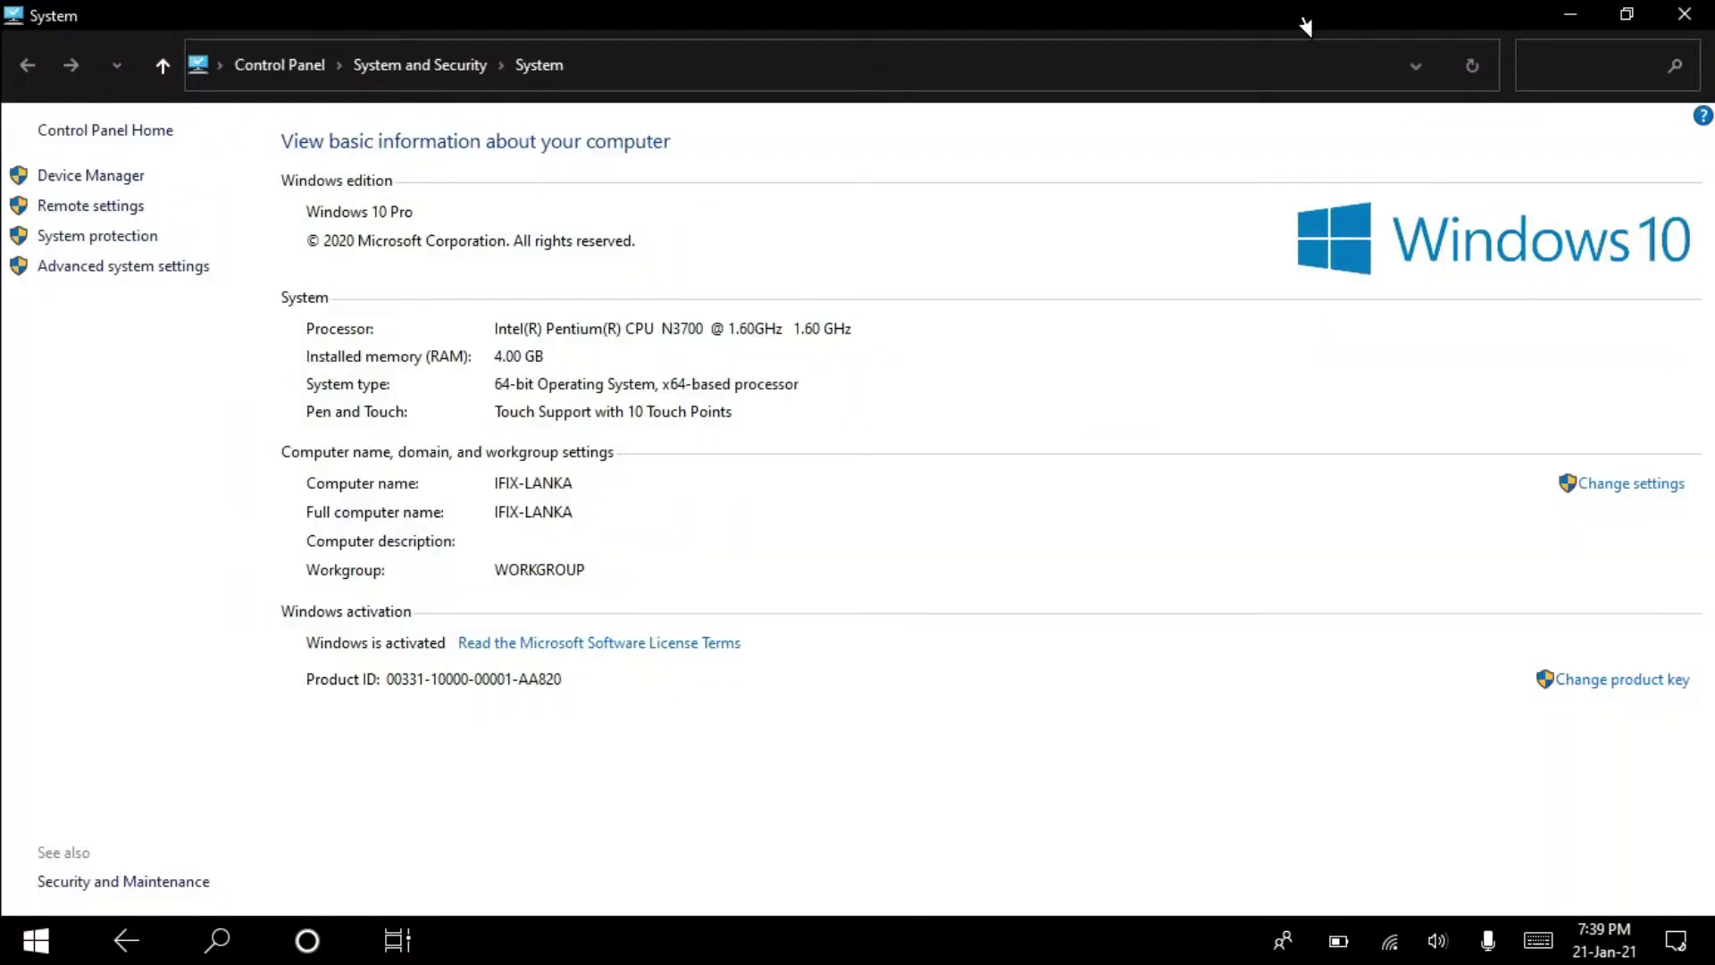
- Open Device Manager through This PC's system properties
{"action": "key", "text": "Tab"}
{"action": "key", "text": "Return"}
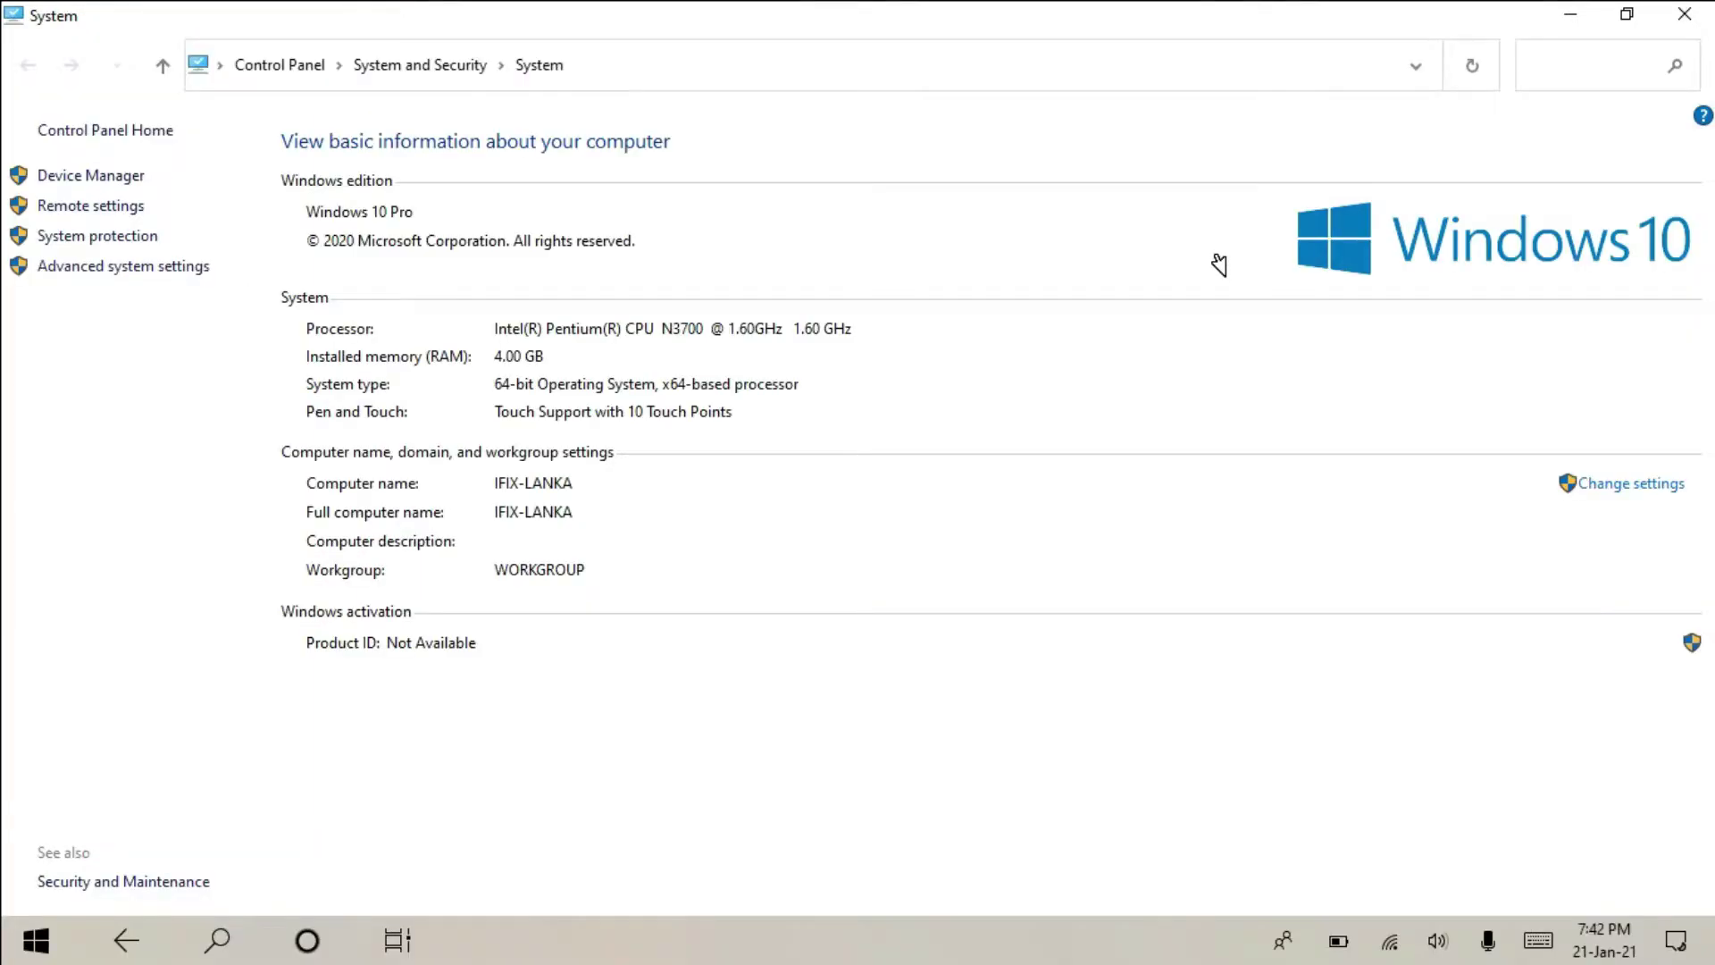
{"action": "key", "text": "super+e"}
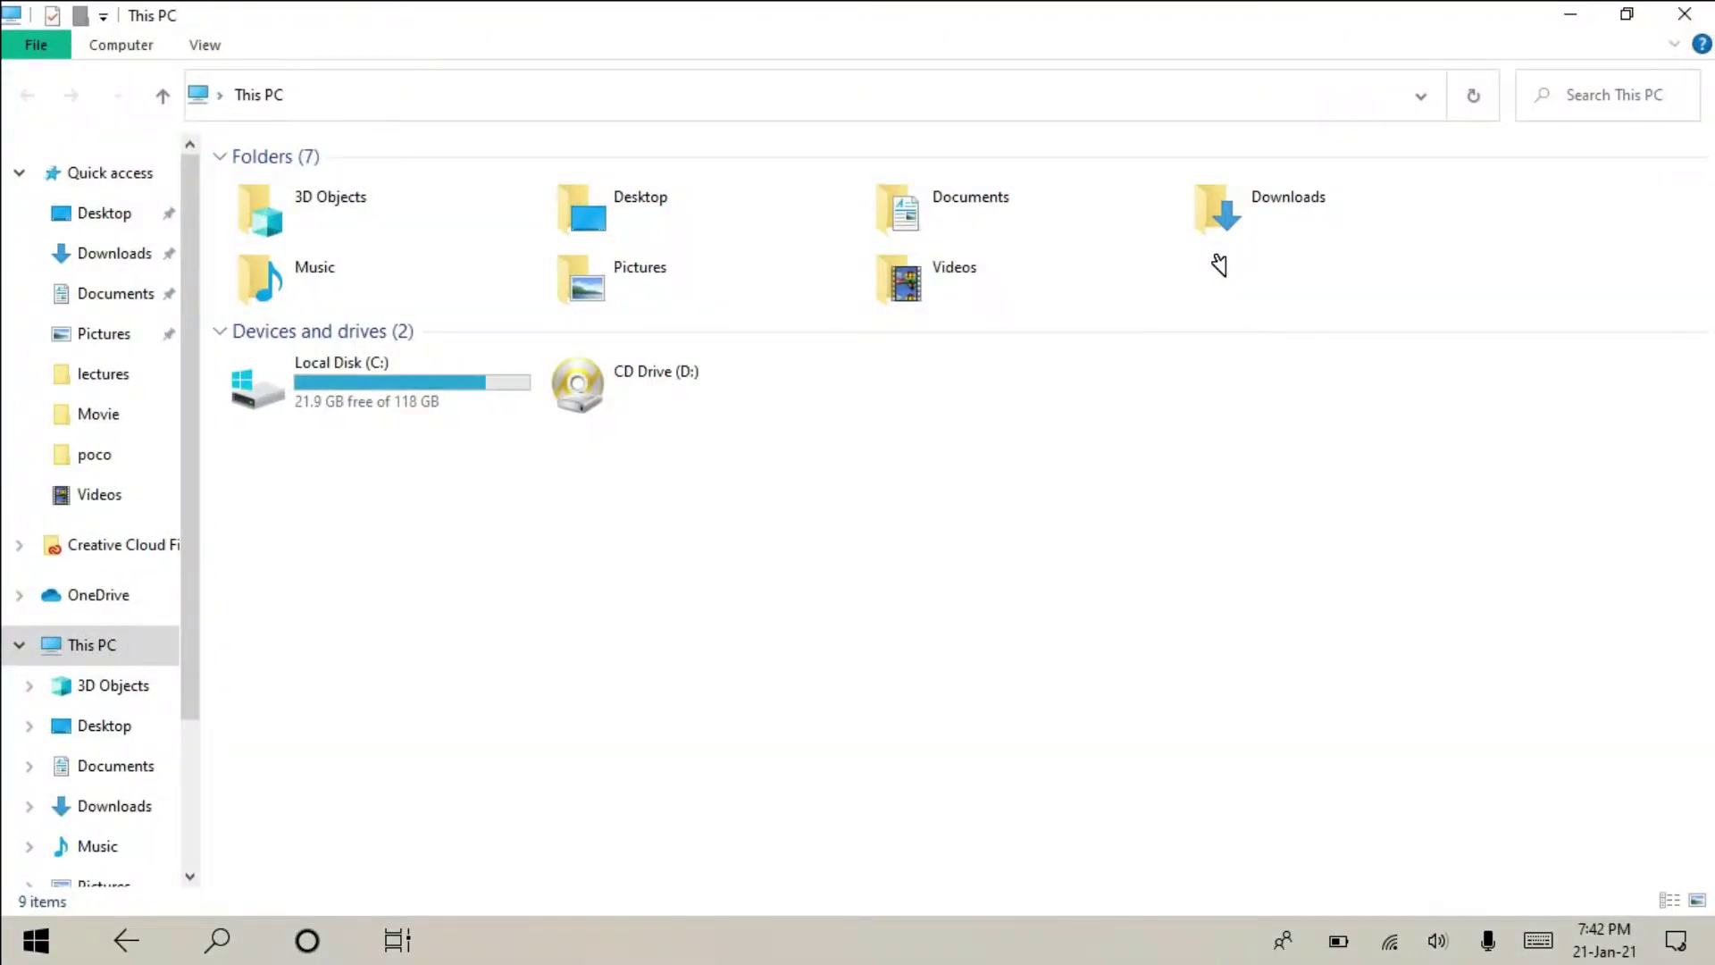
{"action": "right_click", "coordinate": [873, 739]}
{"action": "left_click", "coordinate": [734, 704]}
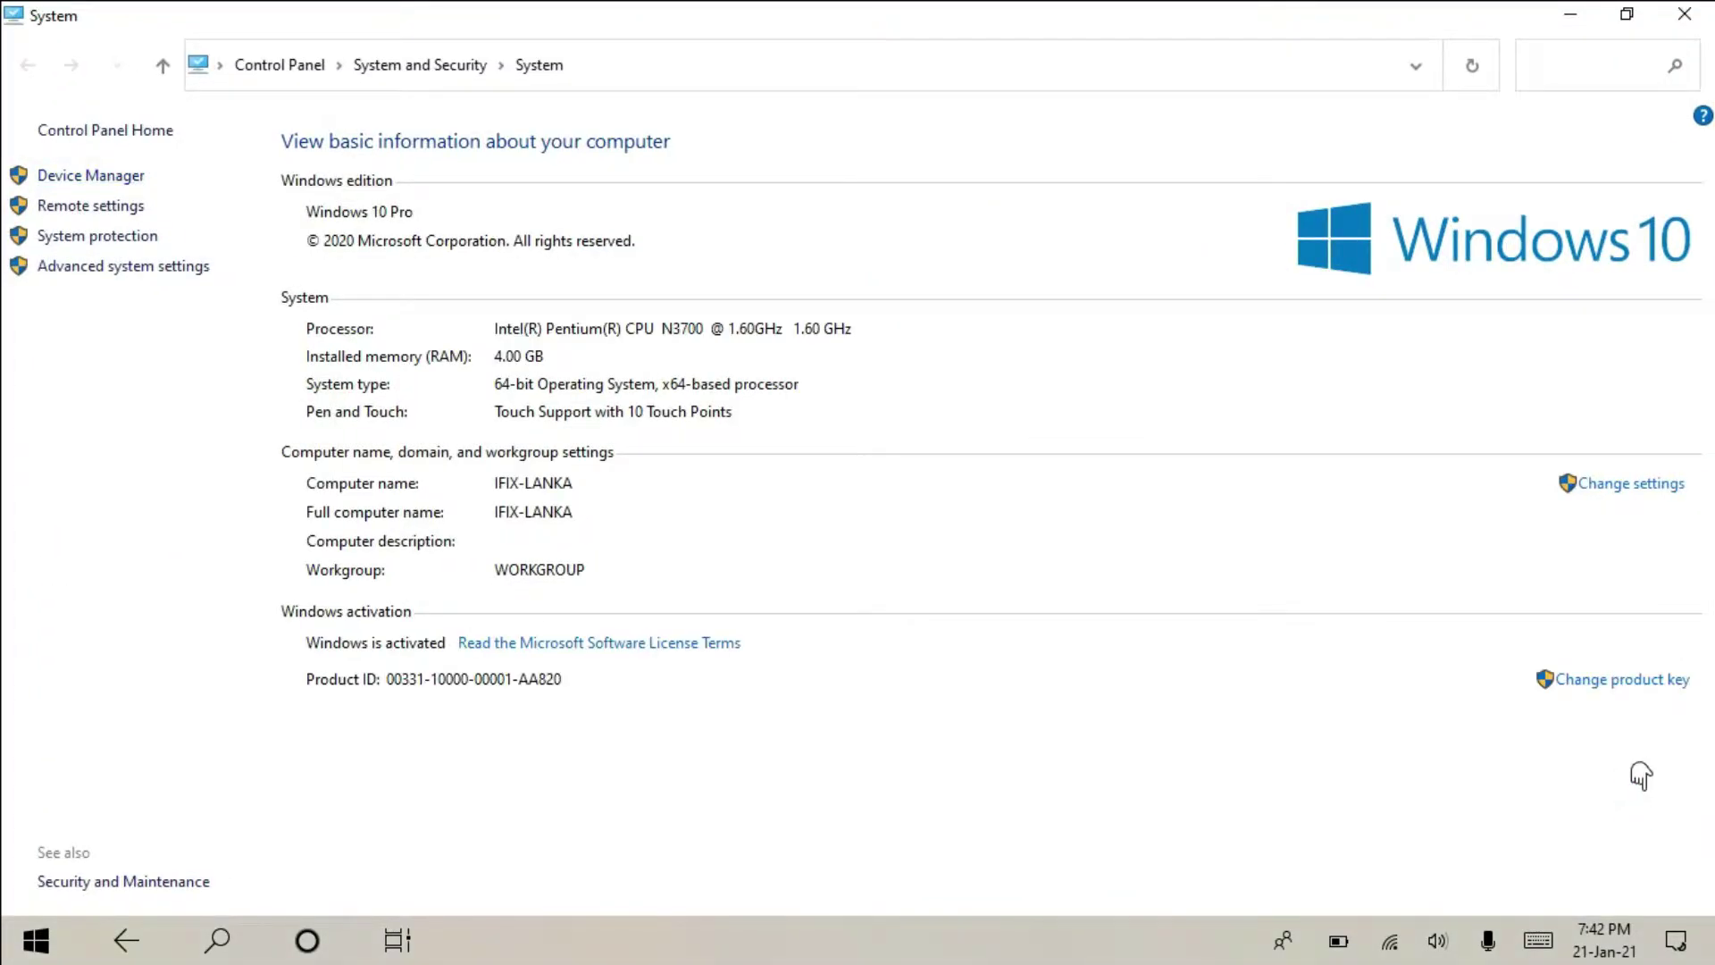
{"action": "left_click", "coordinate": [90, 175]}
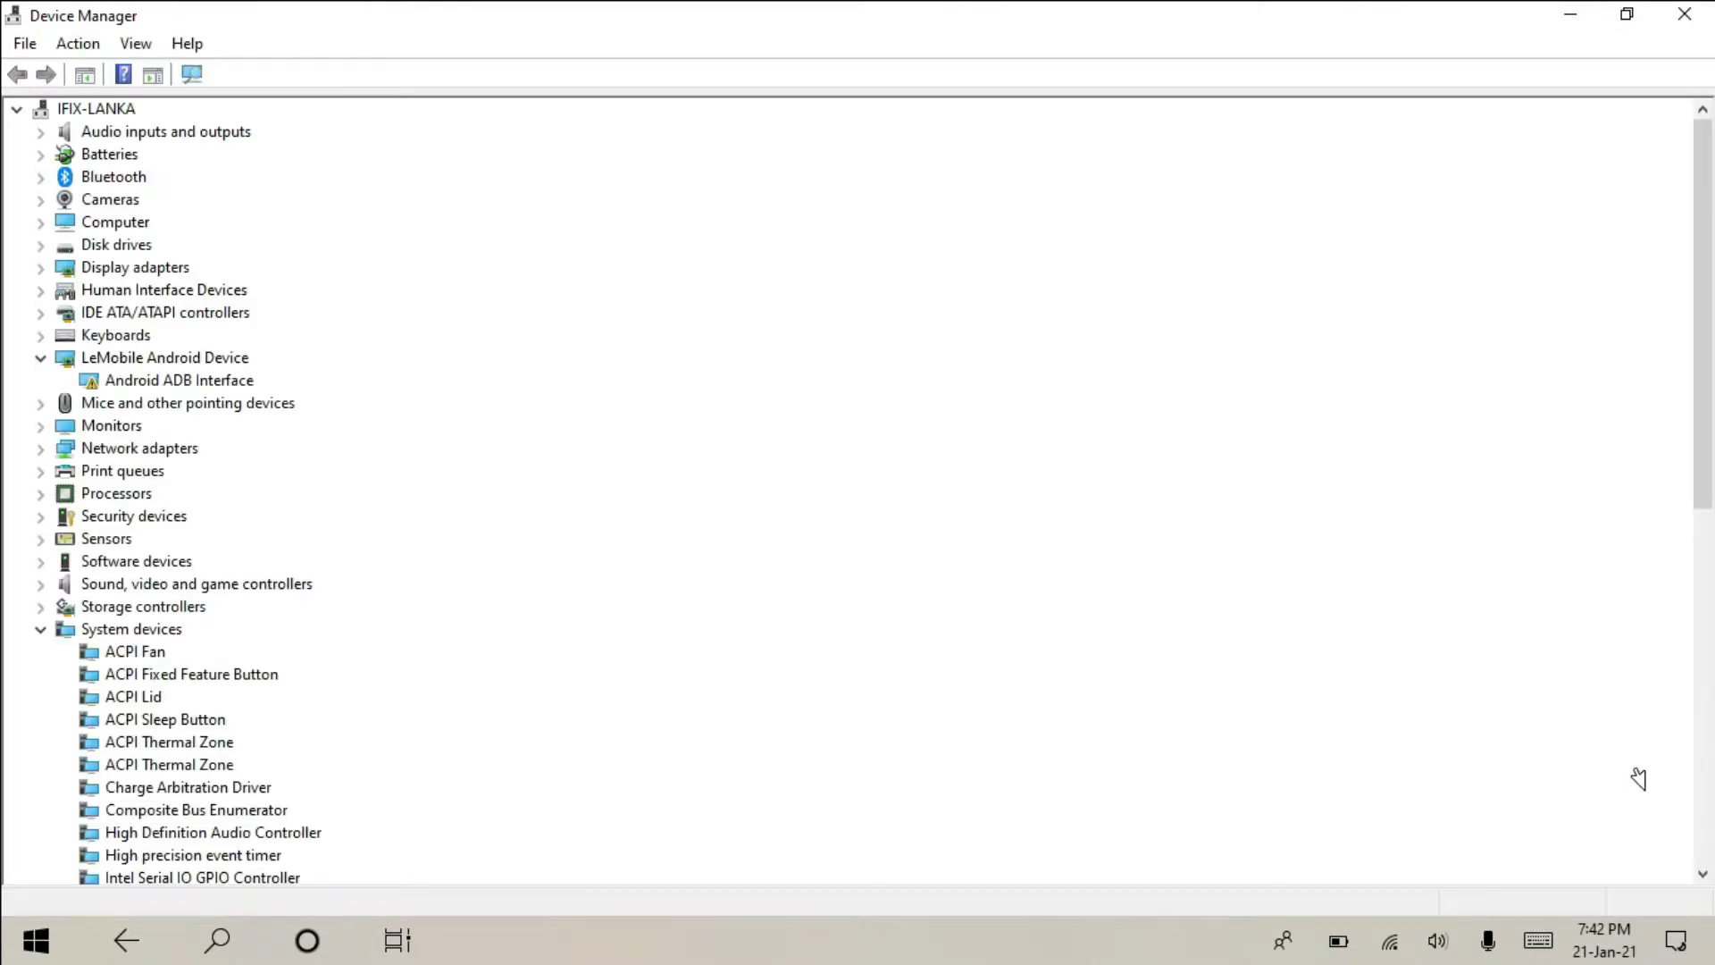
- Scroll through the Device Manager tree to review the installed hardware categories
{"action": "scroll", "coordinate": [1638, 779], "scroll_direction": "down", "scroll_amount": 5}
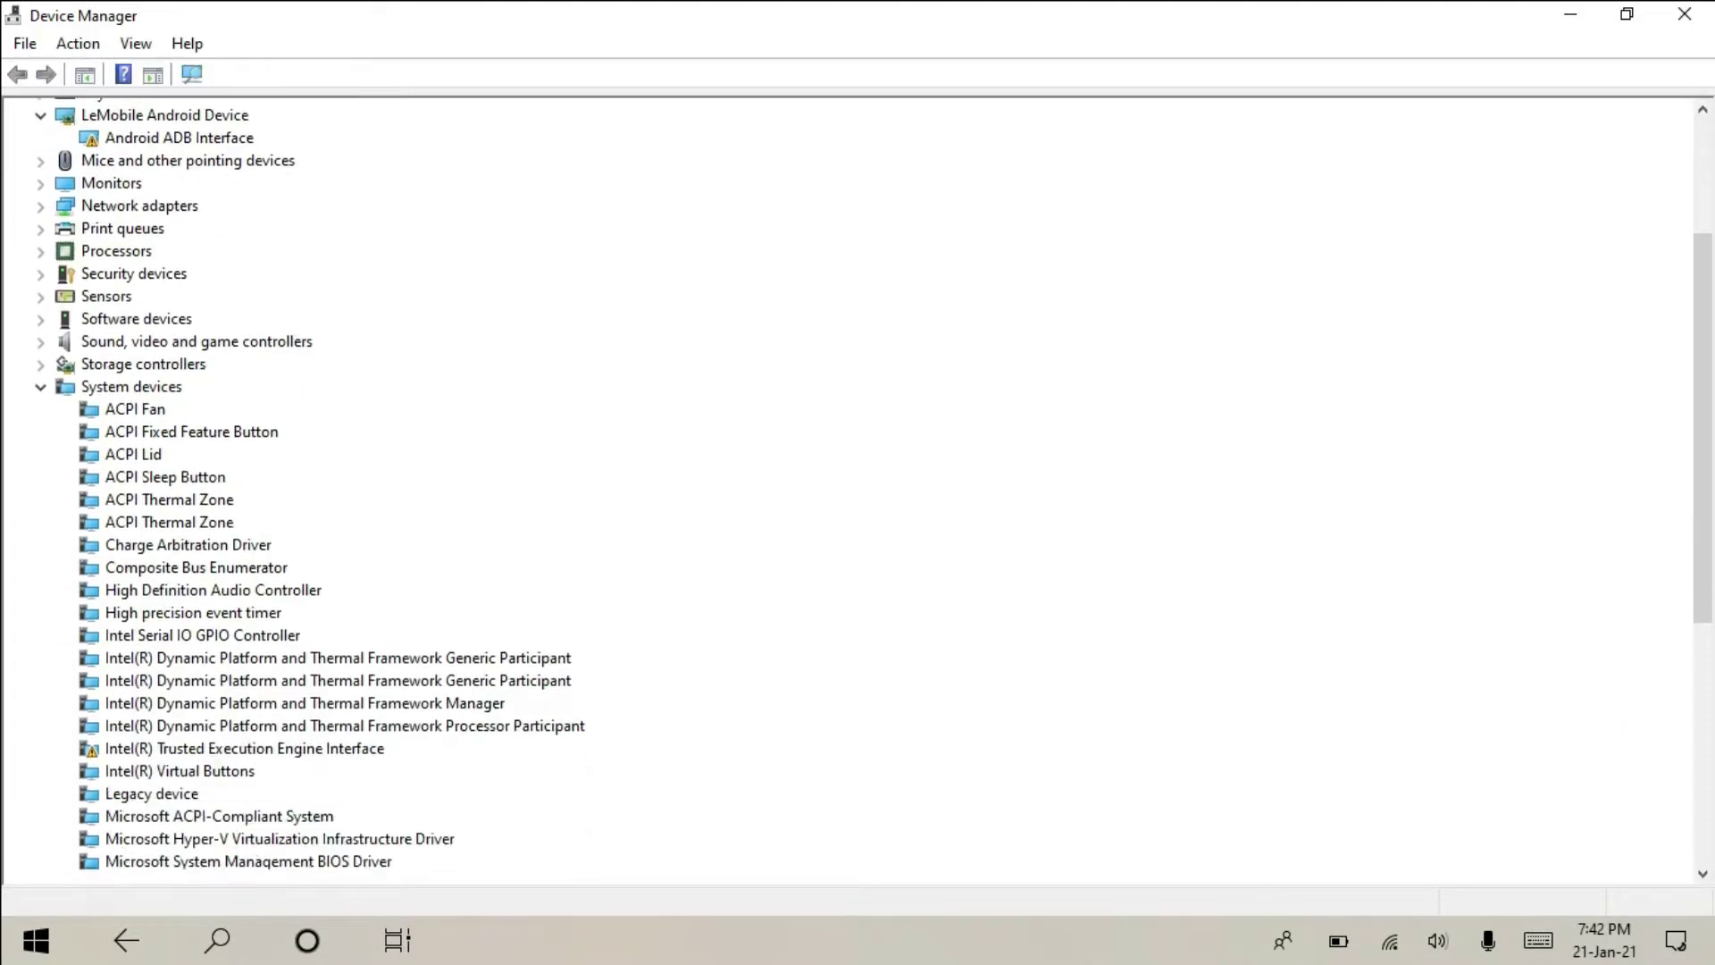
{"action": "scroll", "coordinate": [858, 487], "scroll_direction": "down", "scroll_amount": 6}
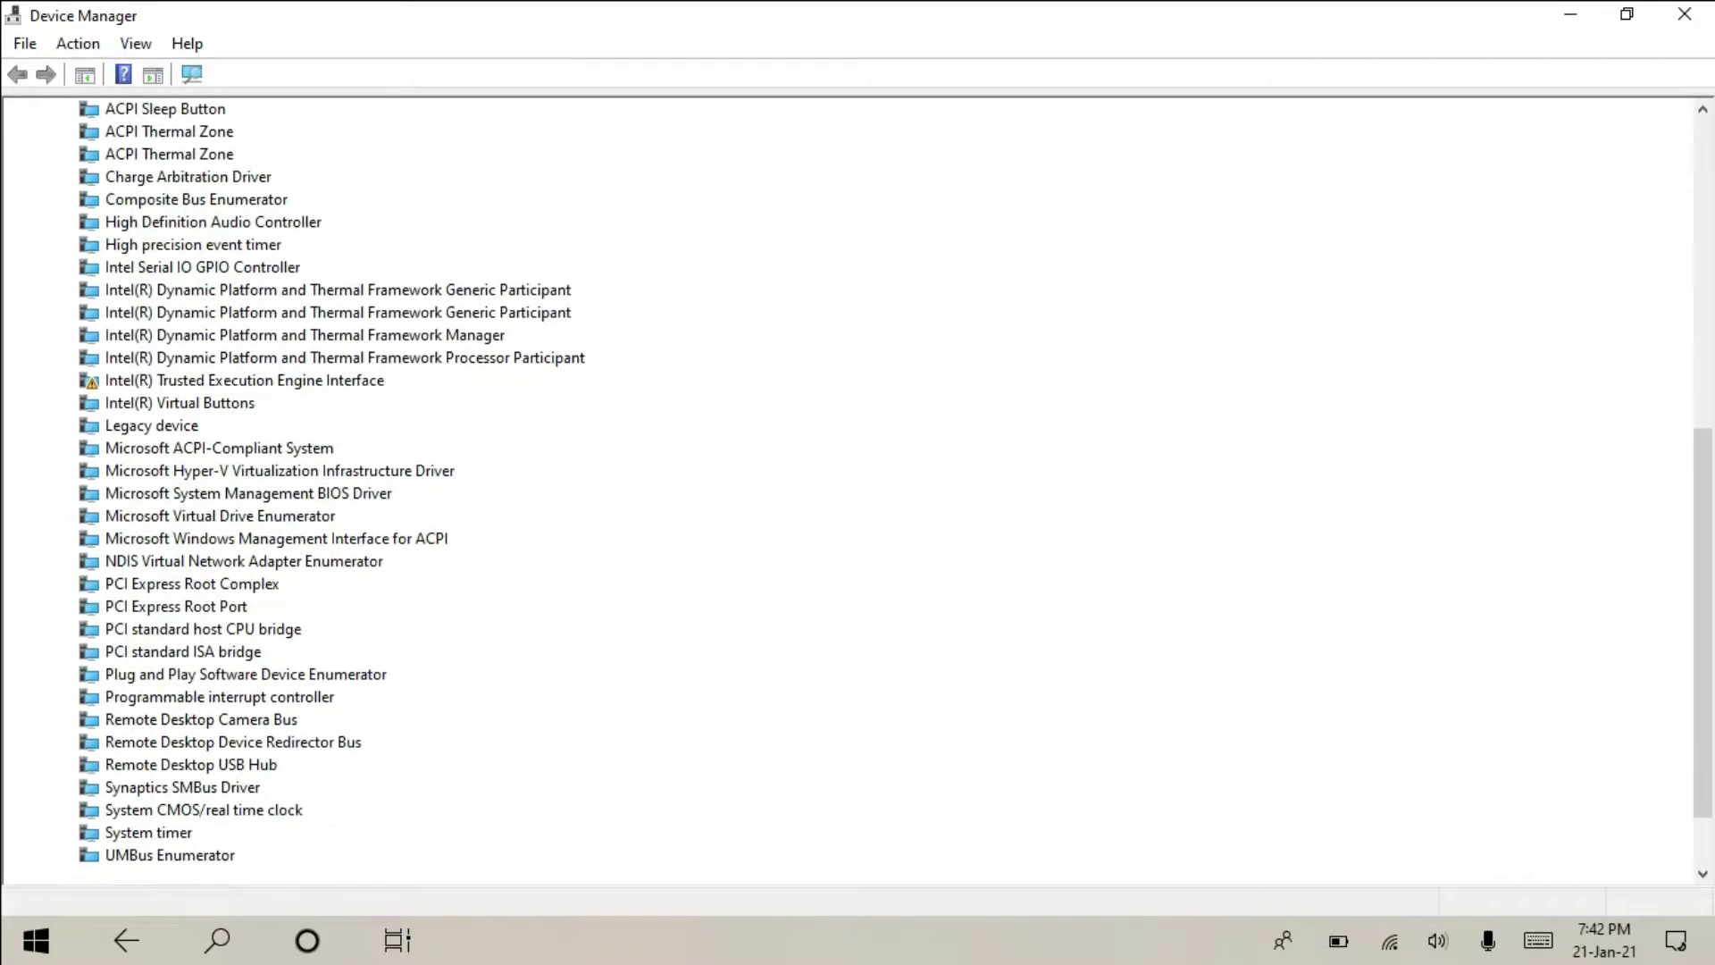
{"action": "scroll", "coordinate": [1638, 779], "scroll_direction": "up", "scroll_amount": 6}
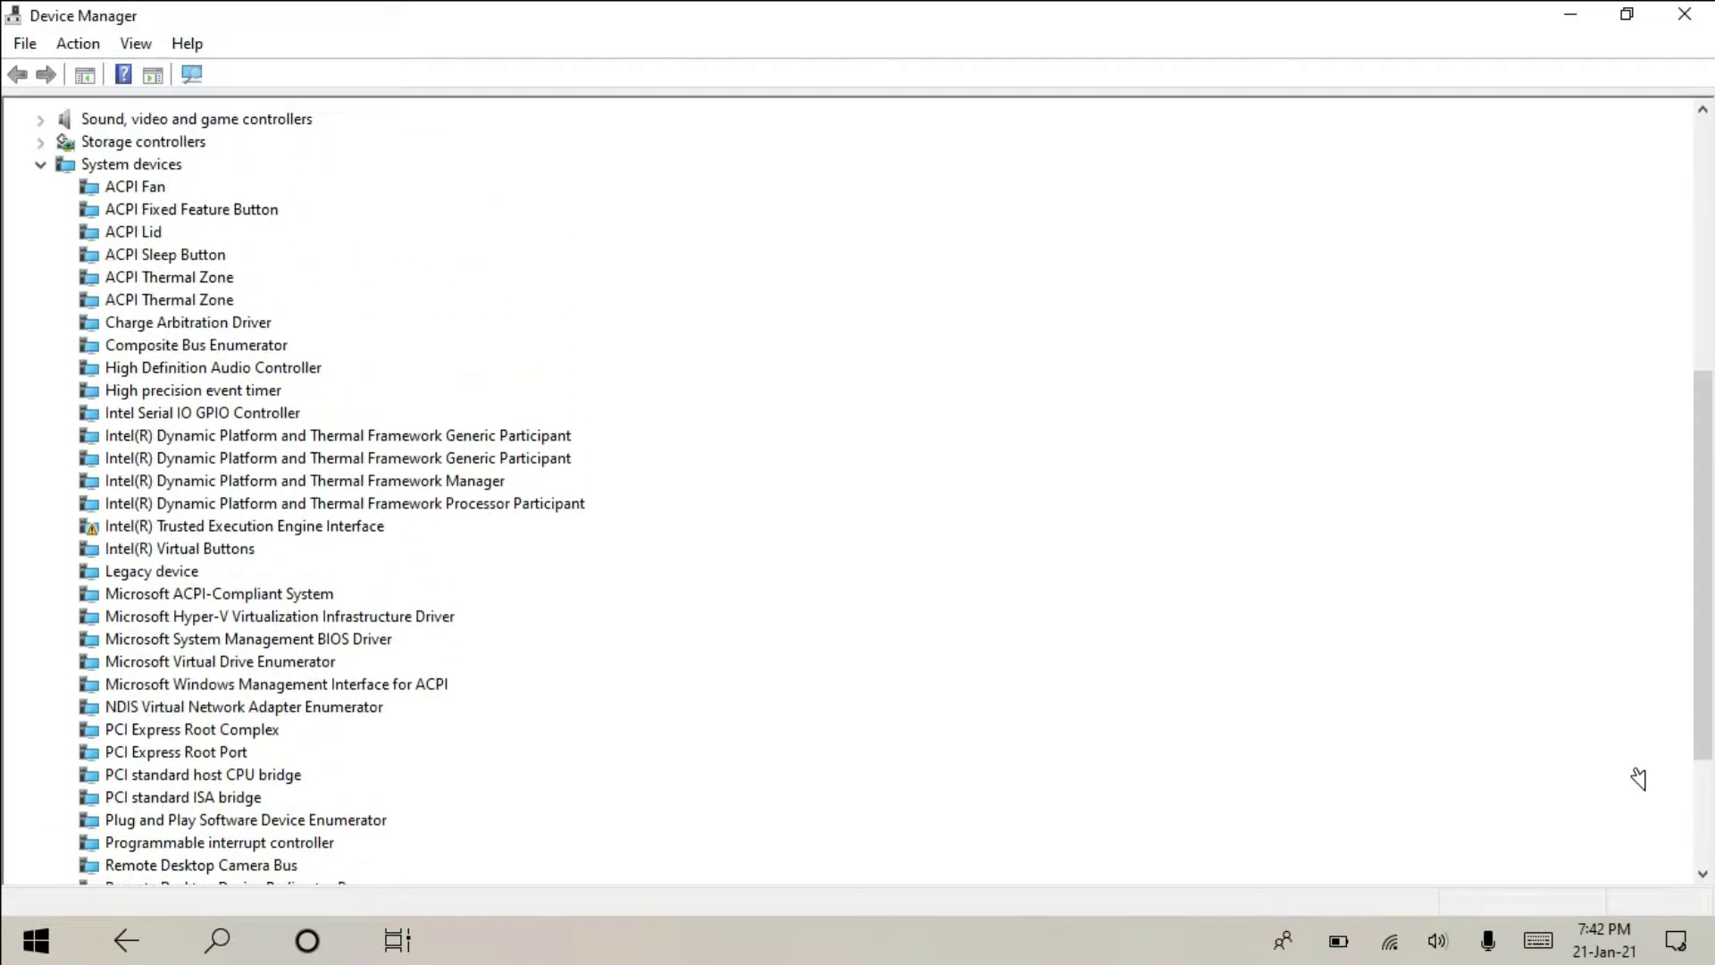
{"action": "scroll", "coordinate": [1638, 779], "scroll_direction": "up", "scroll_amount": 6}
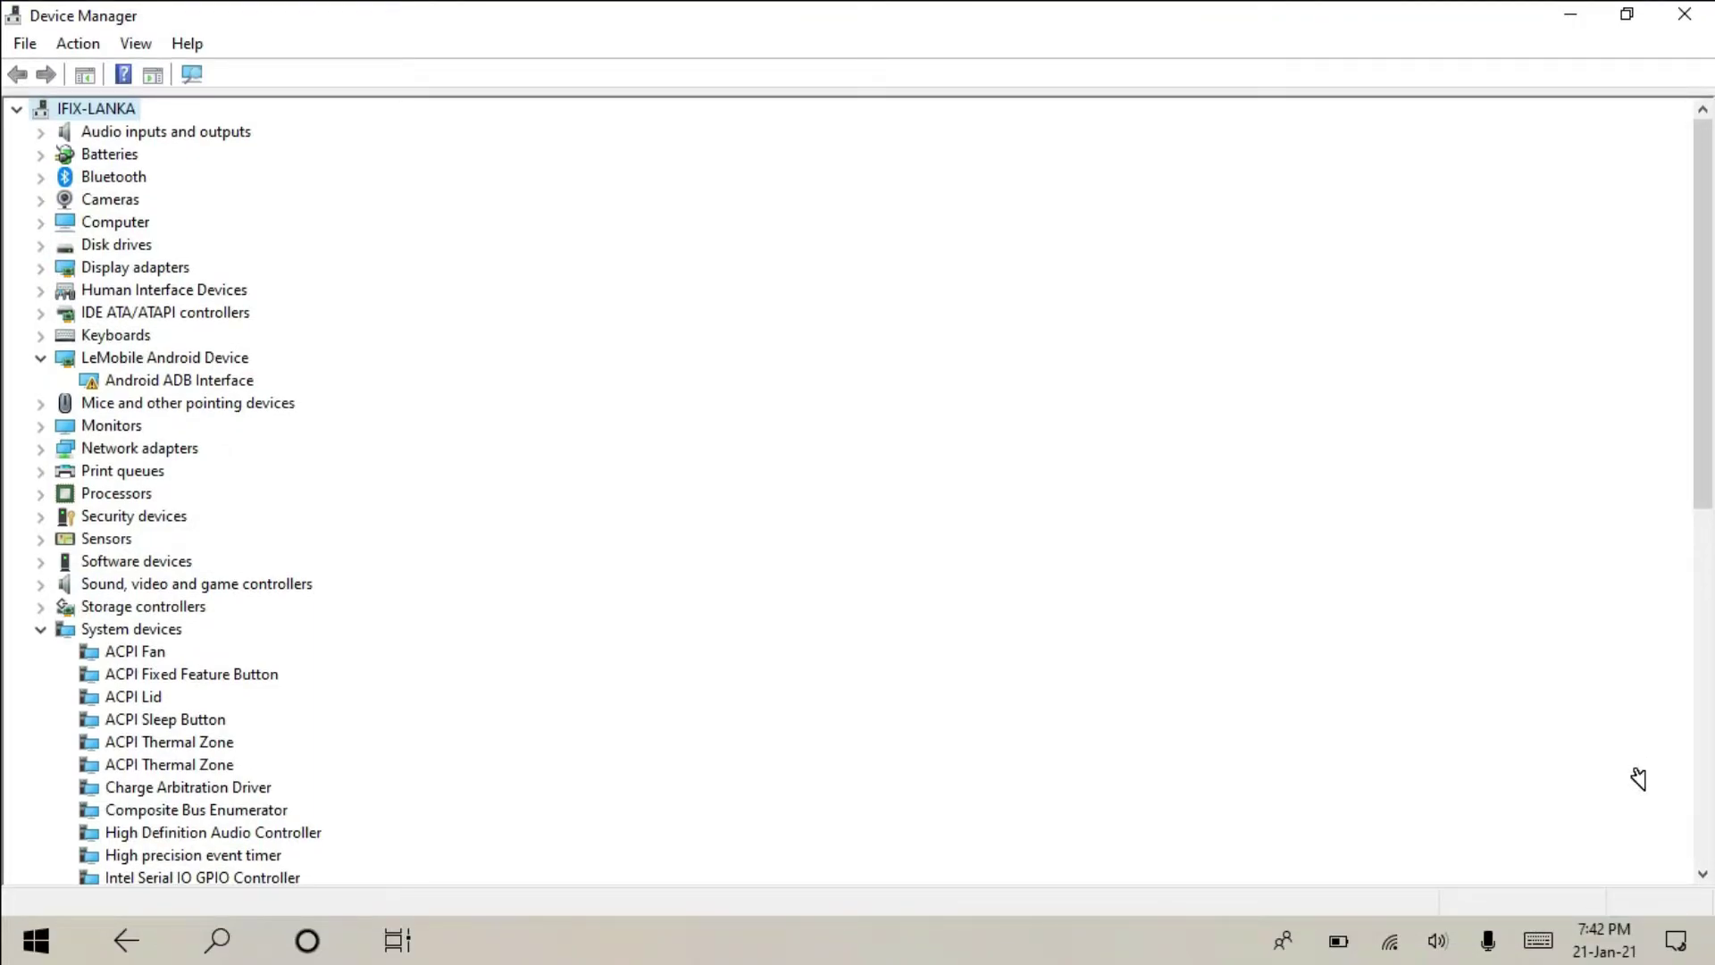
{"action": "scroll", "coordinate": [1562, 566], "scroll_direction": "down", "scroll_amount": 3}
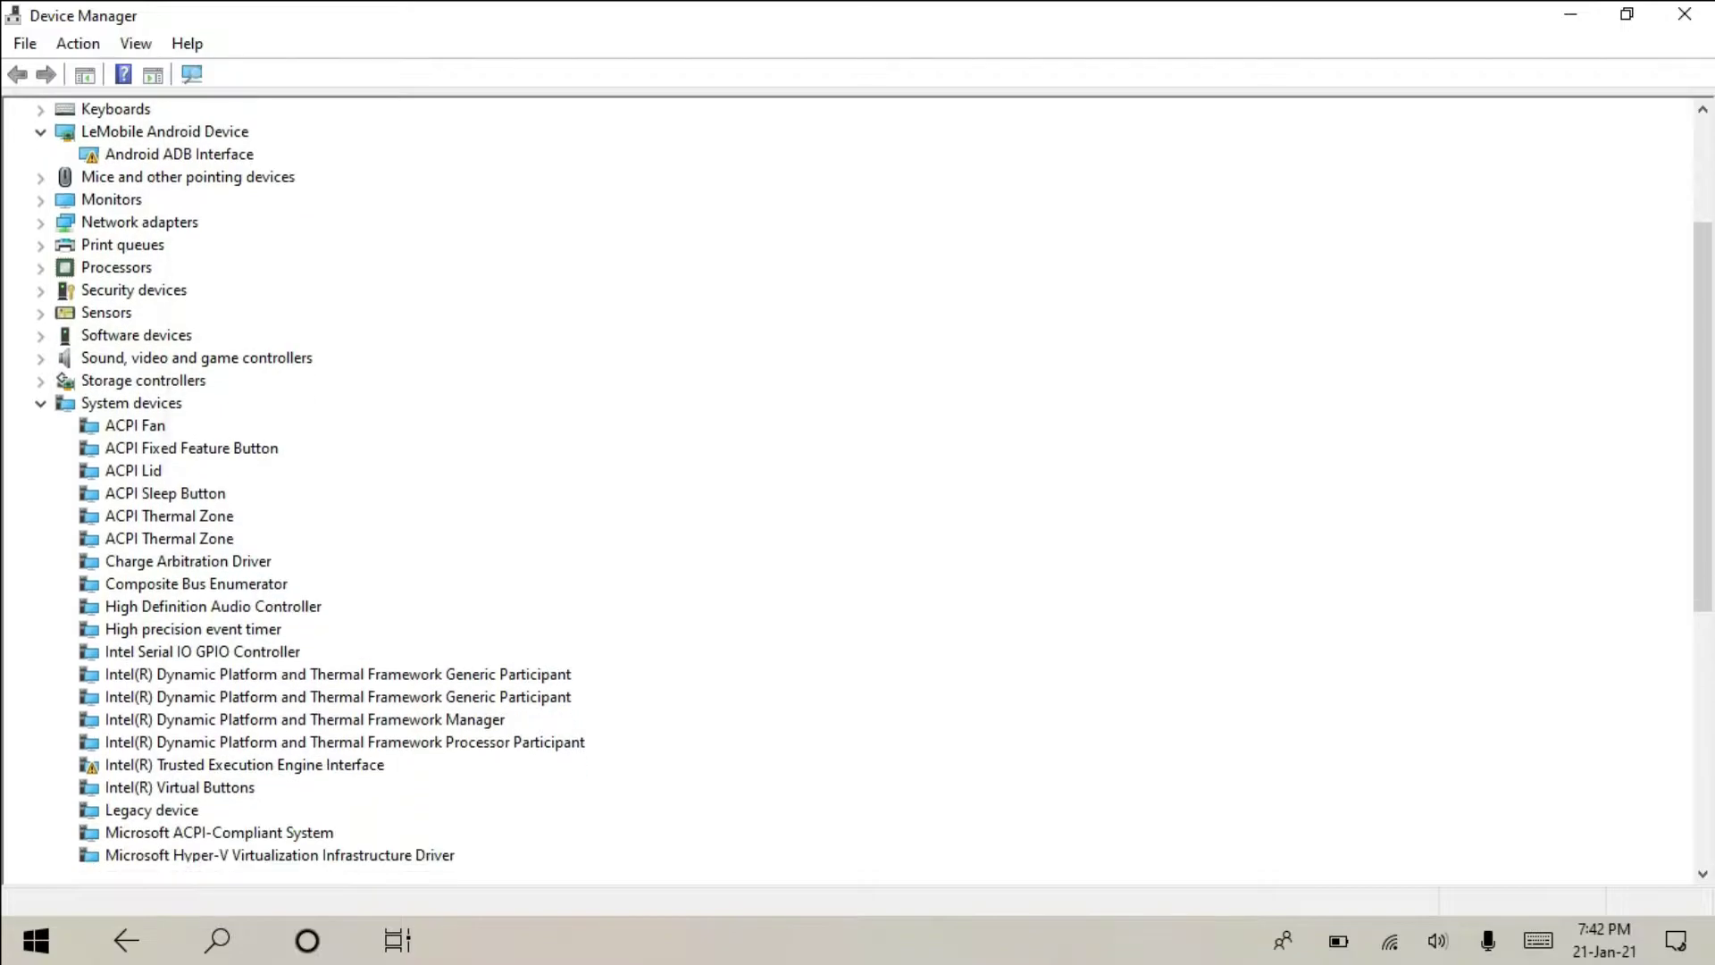
{"action": "scroll", "coordinate": [857, 491], "scroll_direction": "down", "scroll_amount": 4}
{"action": "scroll", "coordinate": [857, 491], "scroll_direction": "up", "scroll_amount": 3}
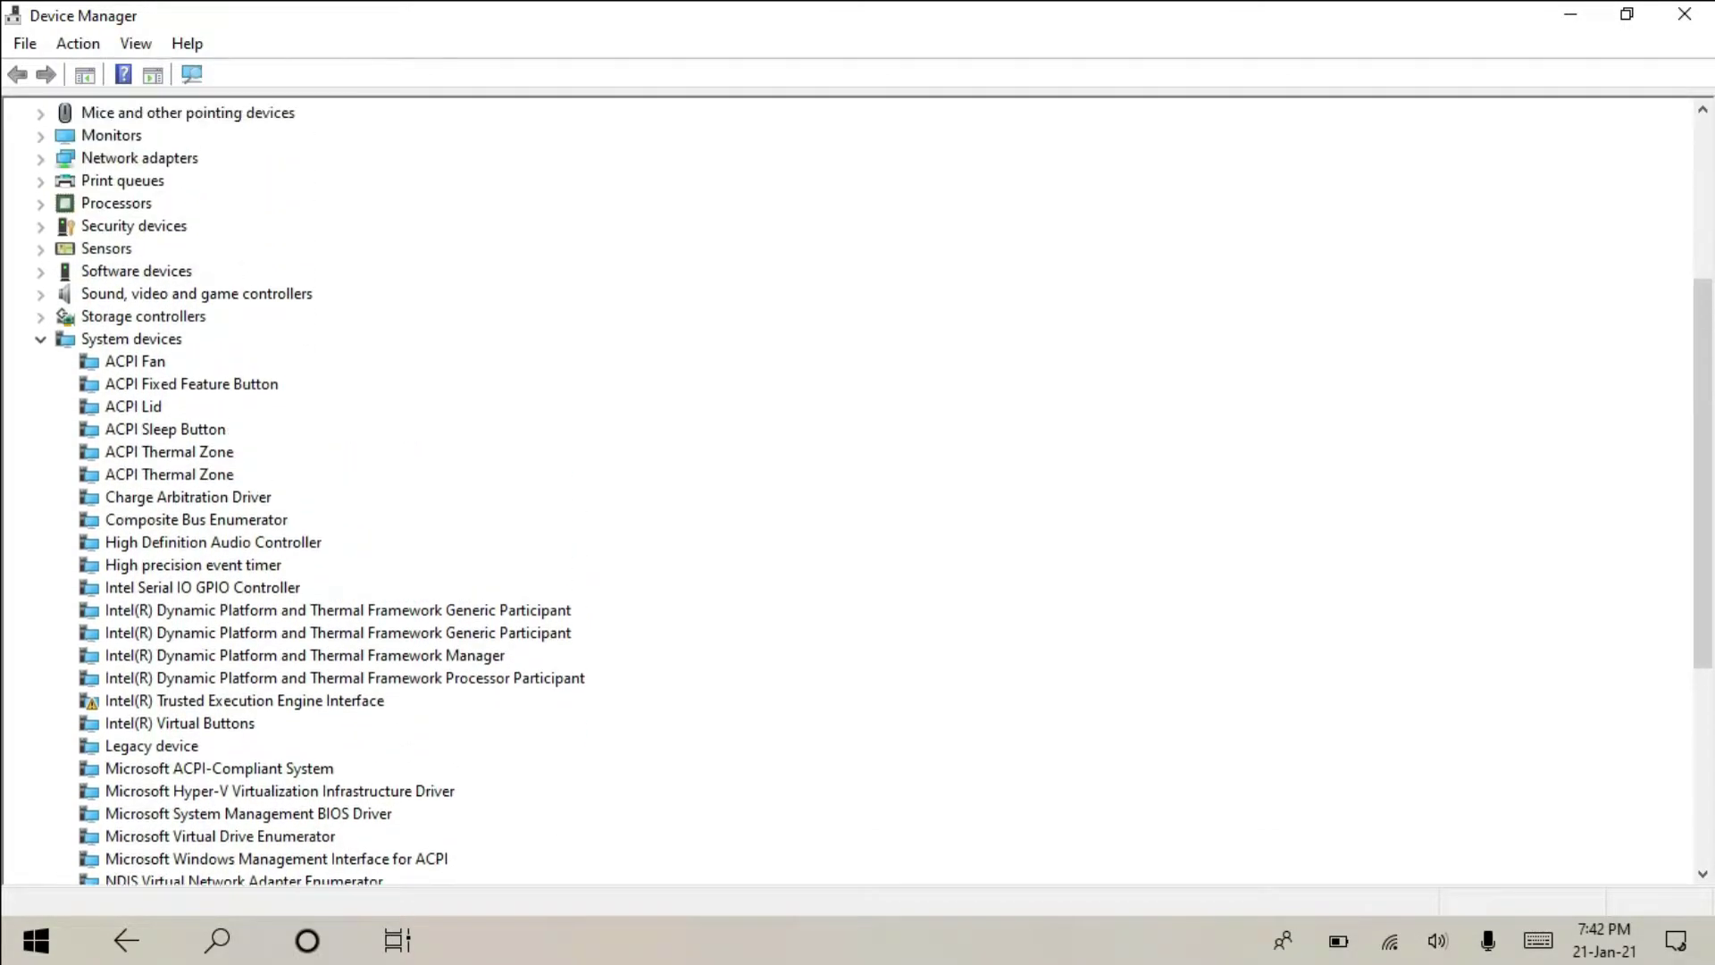
{"action": "scroll", "coordinate": [1626, 548], "scroll_direction": "up", "scroll_amount": 5}
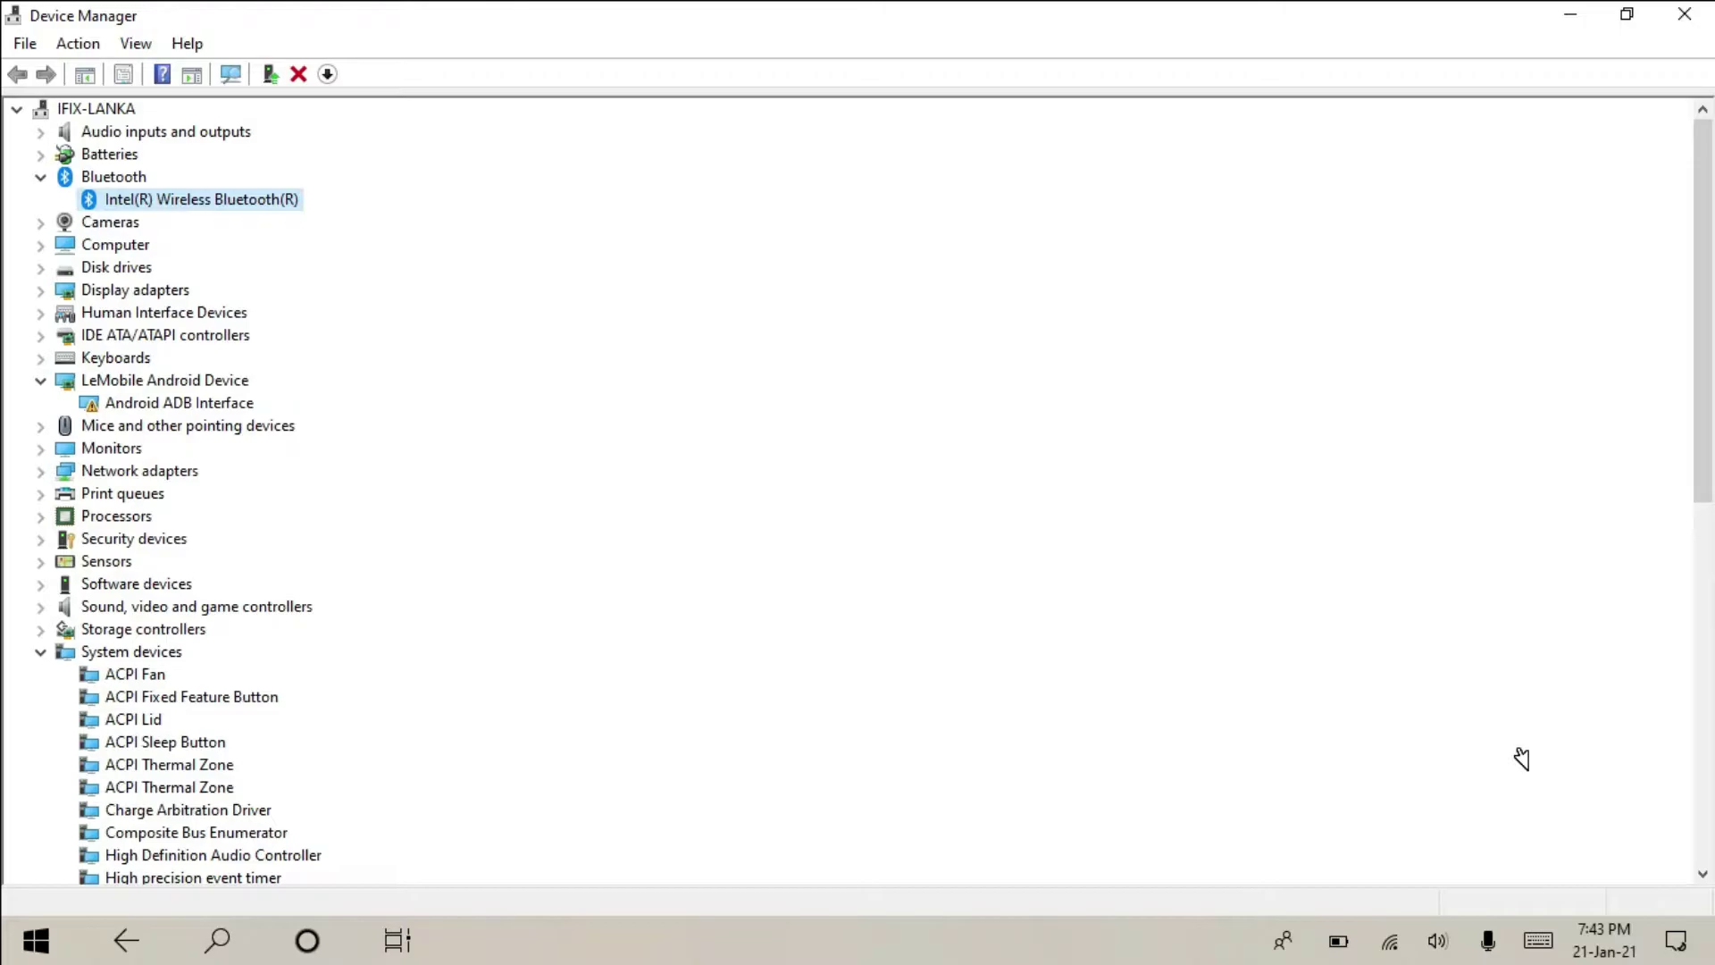
- Search automatically for an Android ADB Interface driver; none is found
{"action": "key", "text": "a"}
{"action": "key", "text": "shift+F10"}
{"action": "left_click", "coordinate": [345, 420]}
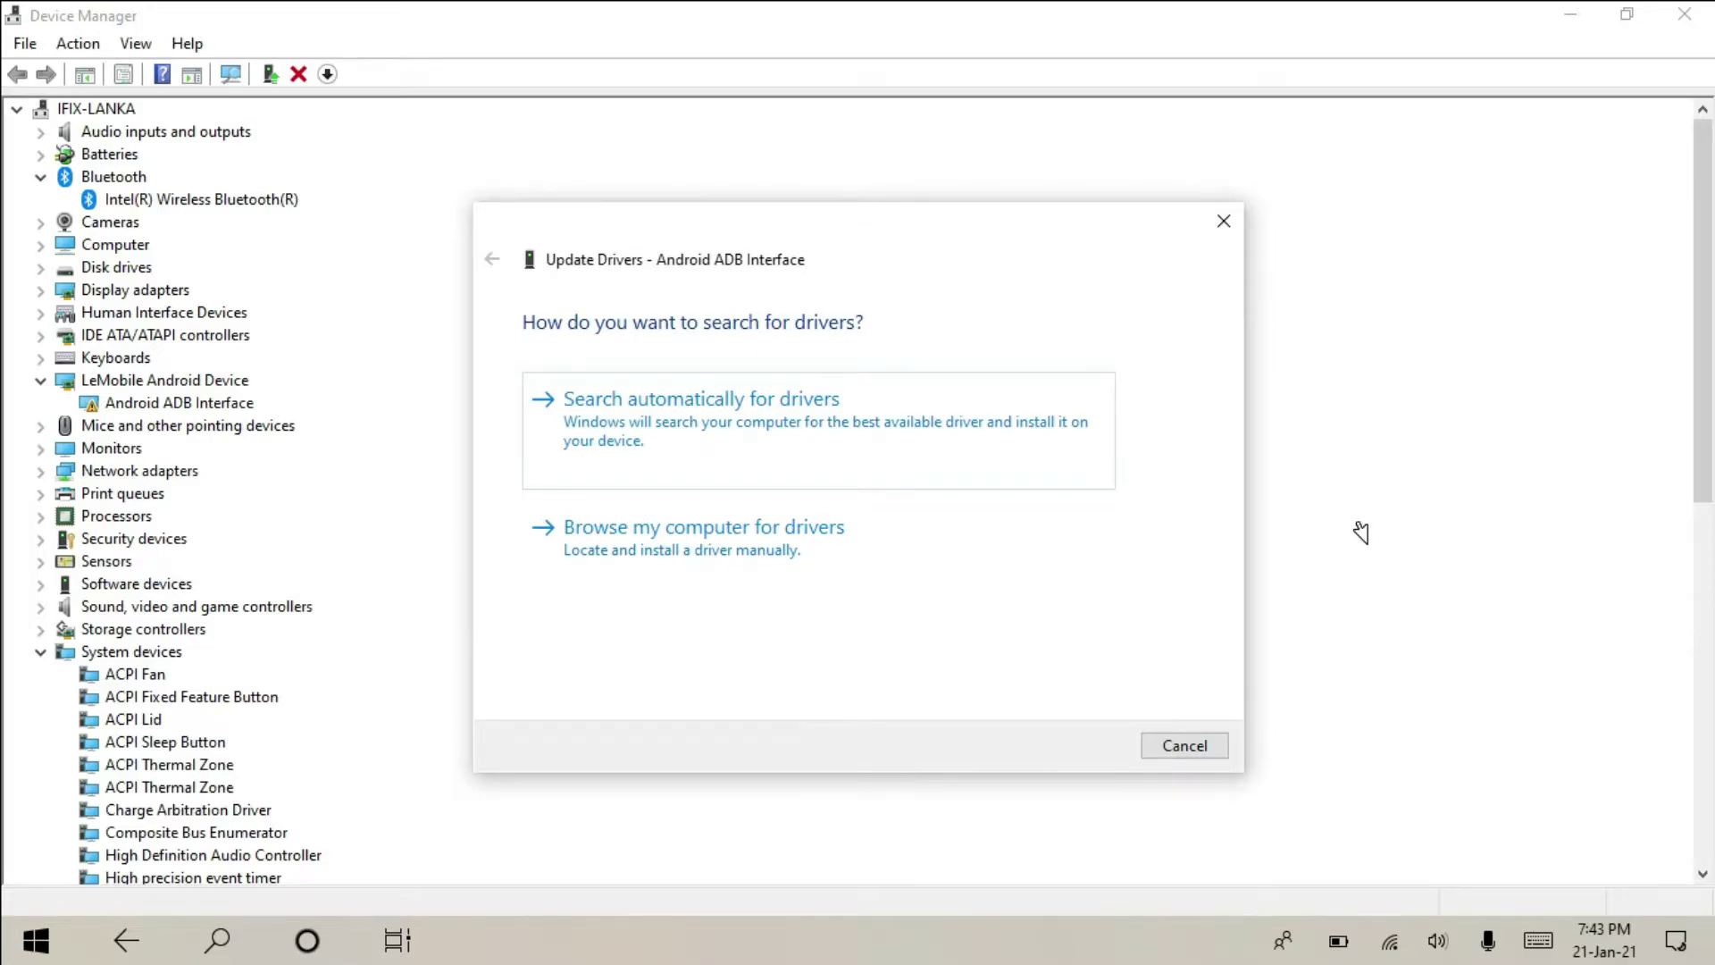
{"action": "left_click", "coordinate": [990, 473]}
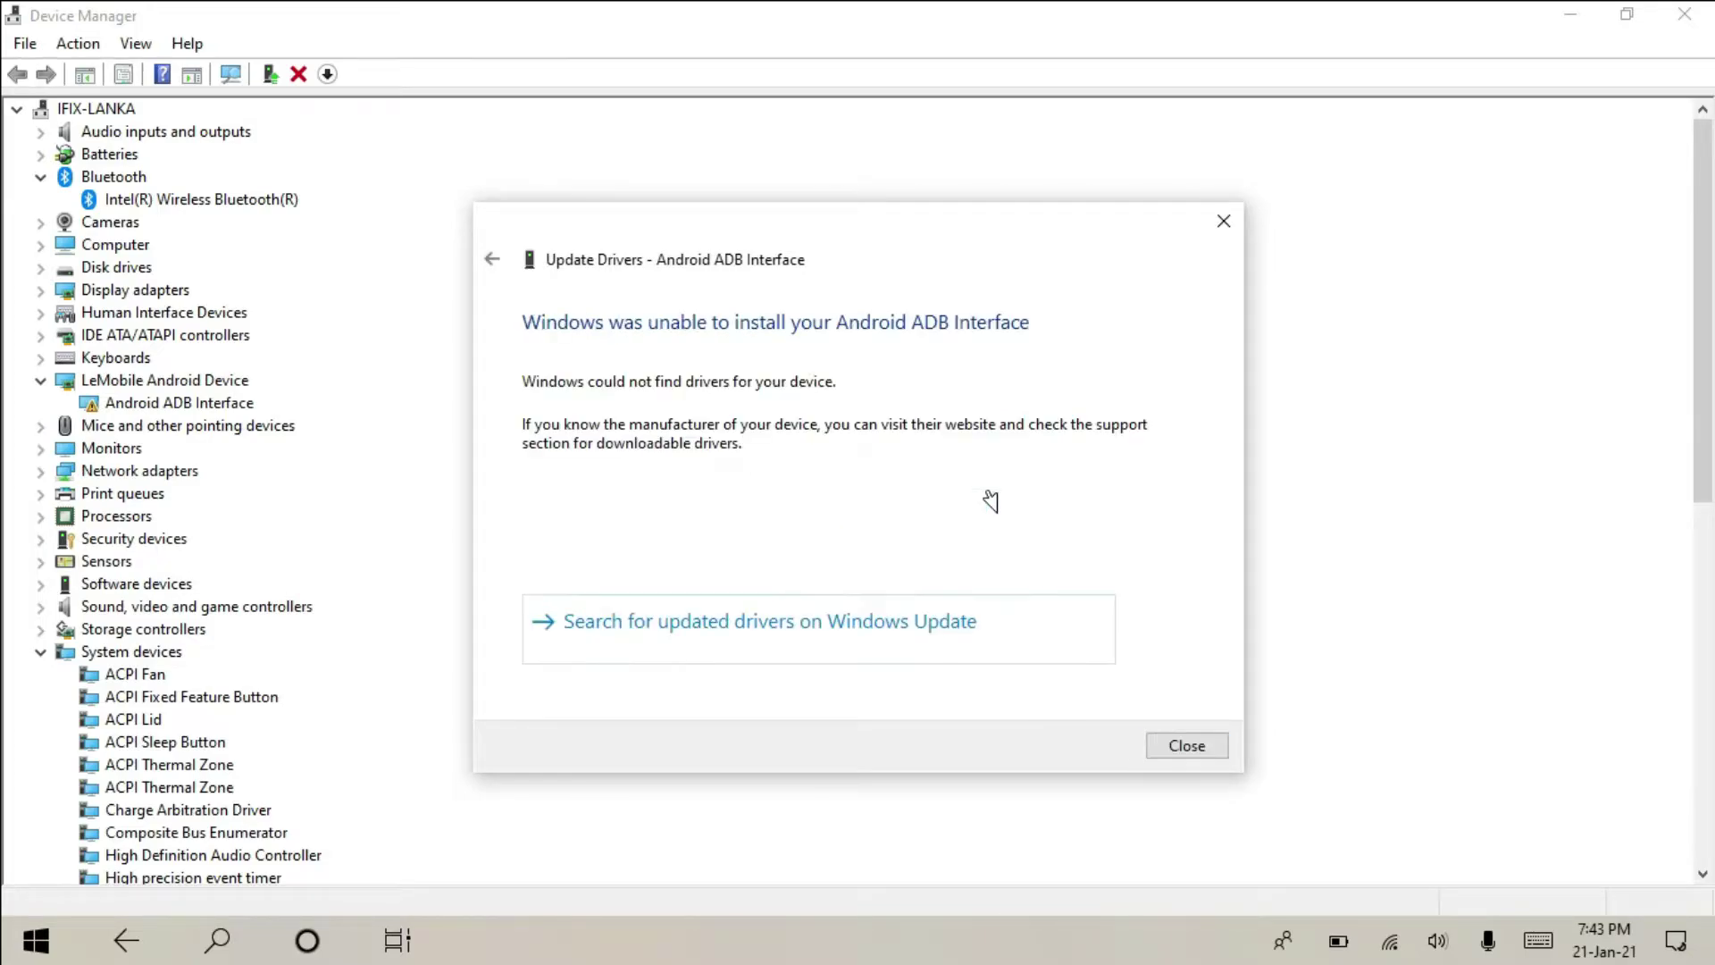
{"action": "key", "text": "Escape"}
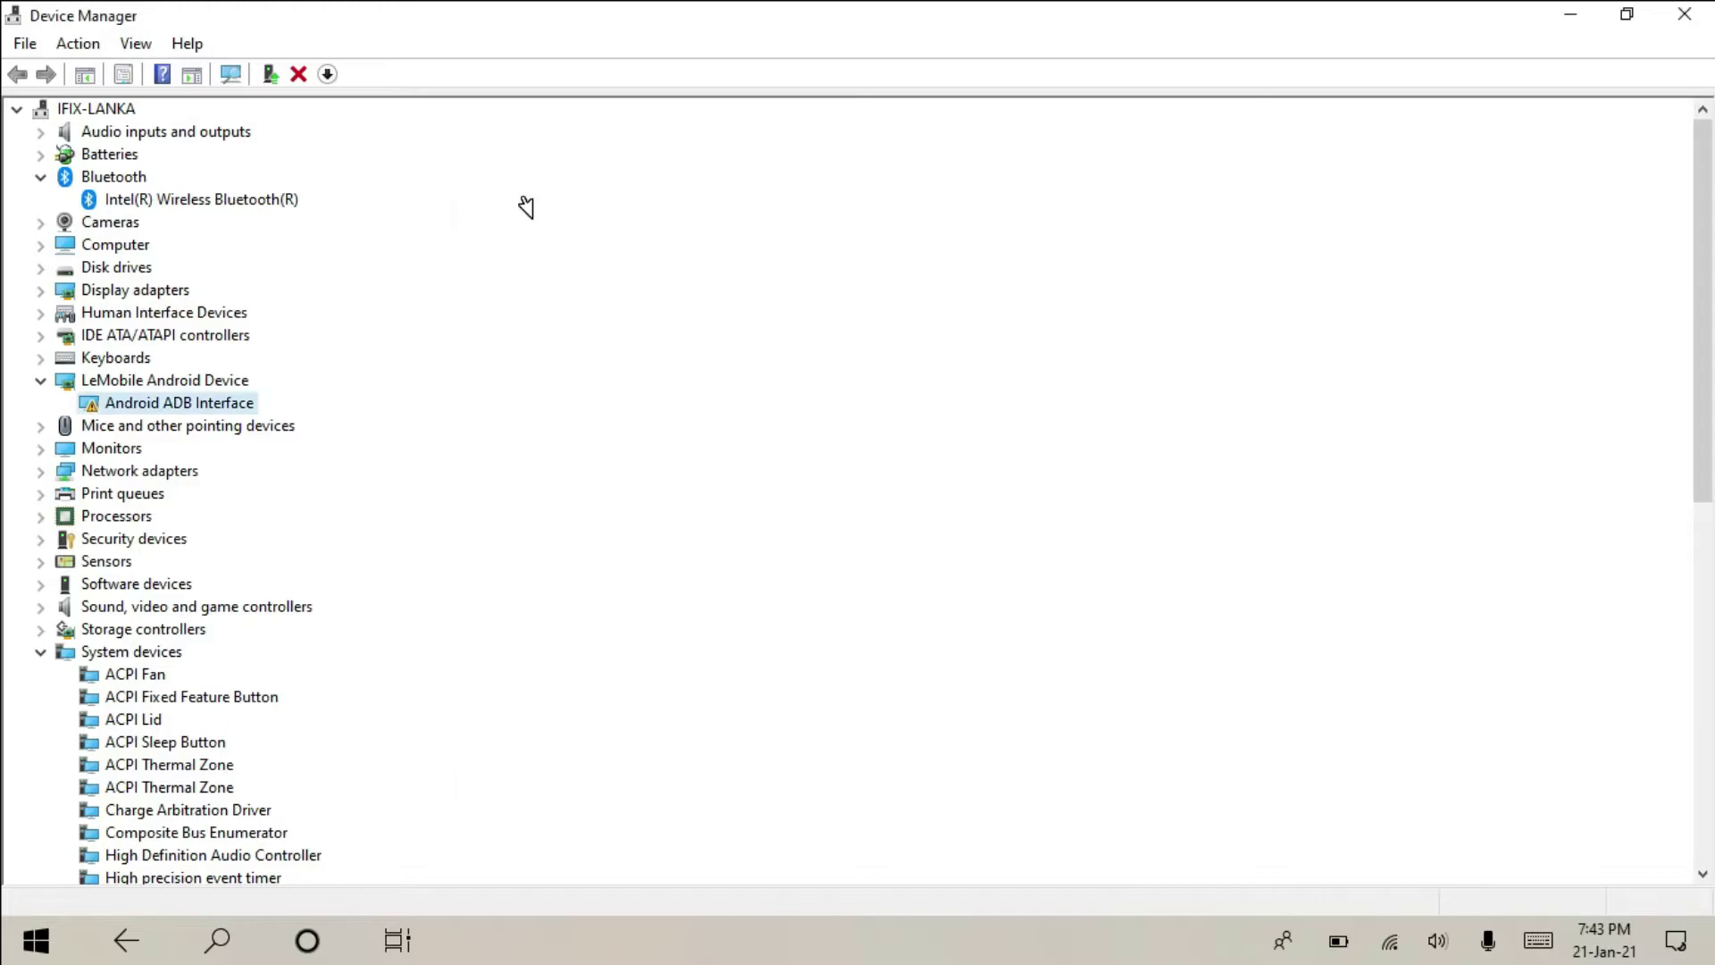
- Search automatically for an Intel(R) Wireless Bluetooth(R) driver, which is already up to date
{"action": "right_click", "coordinate": [193, 199]}
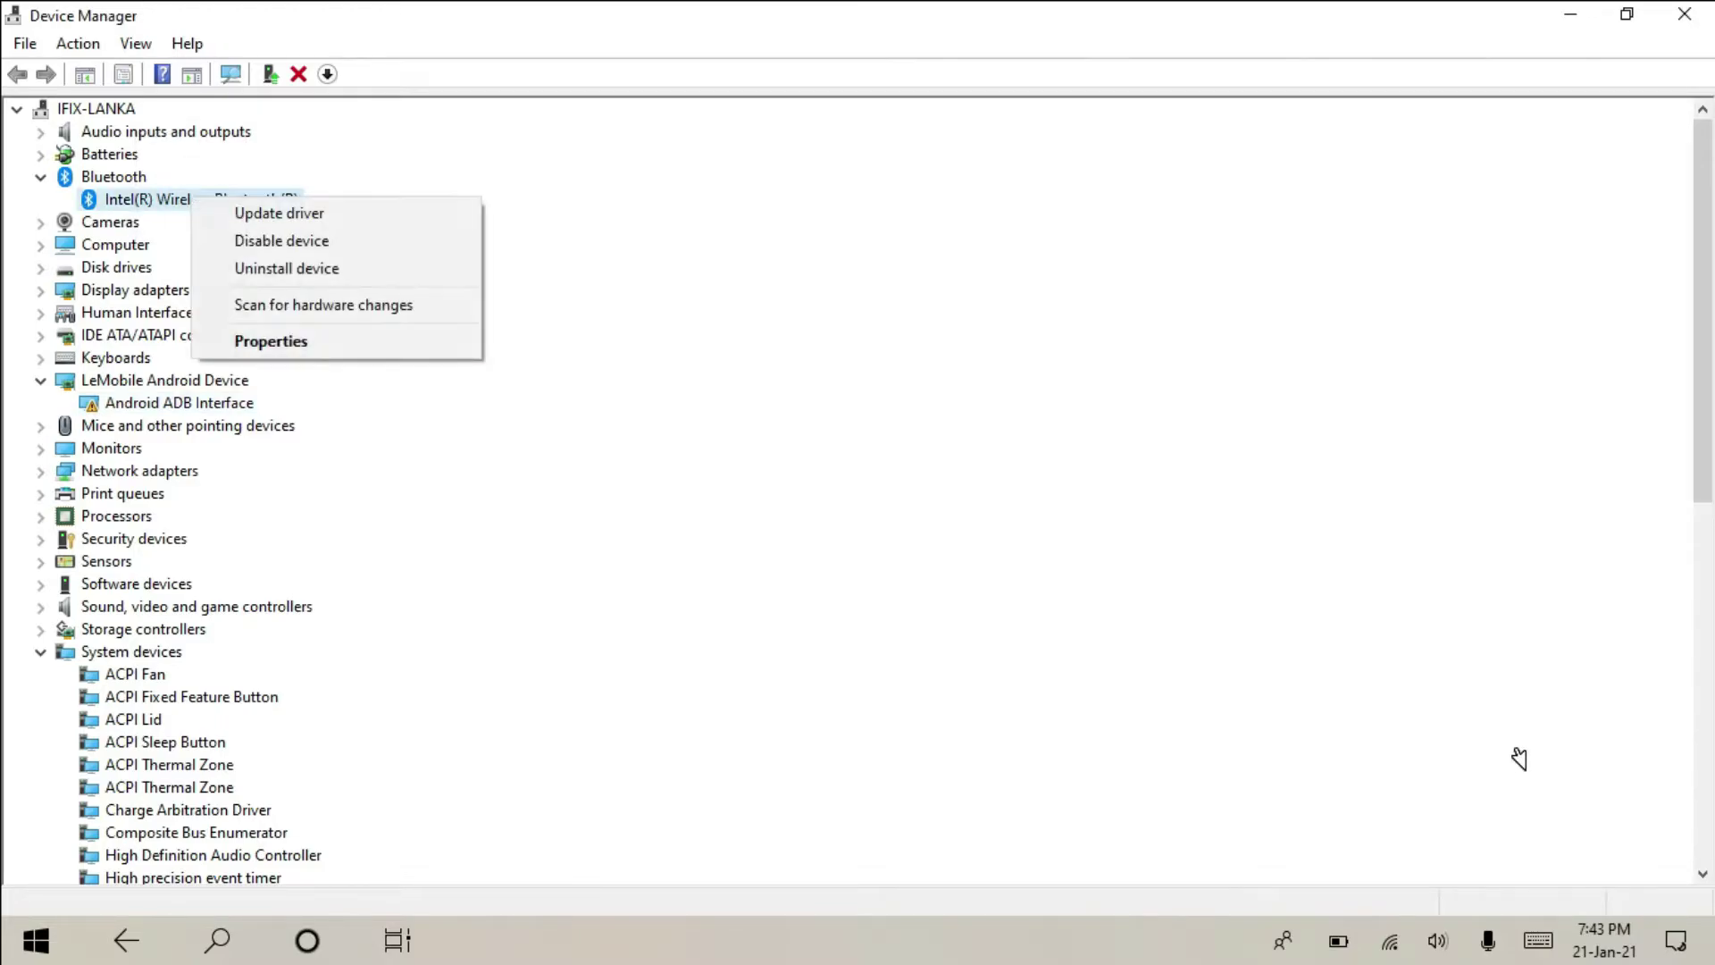
{"action": "key", "text": "p"}
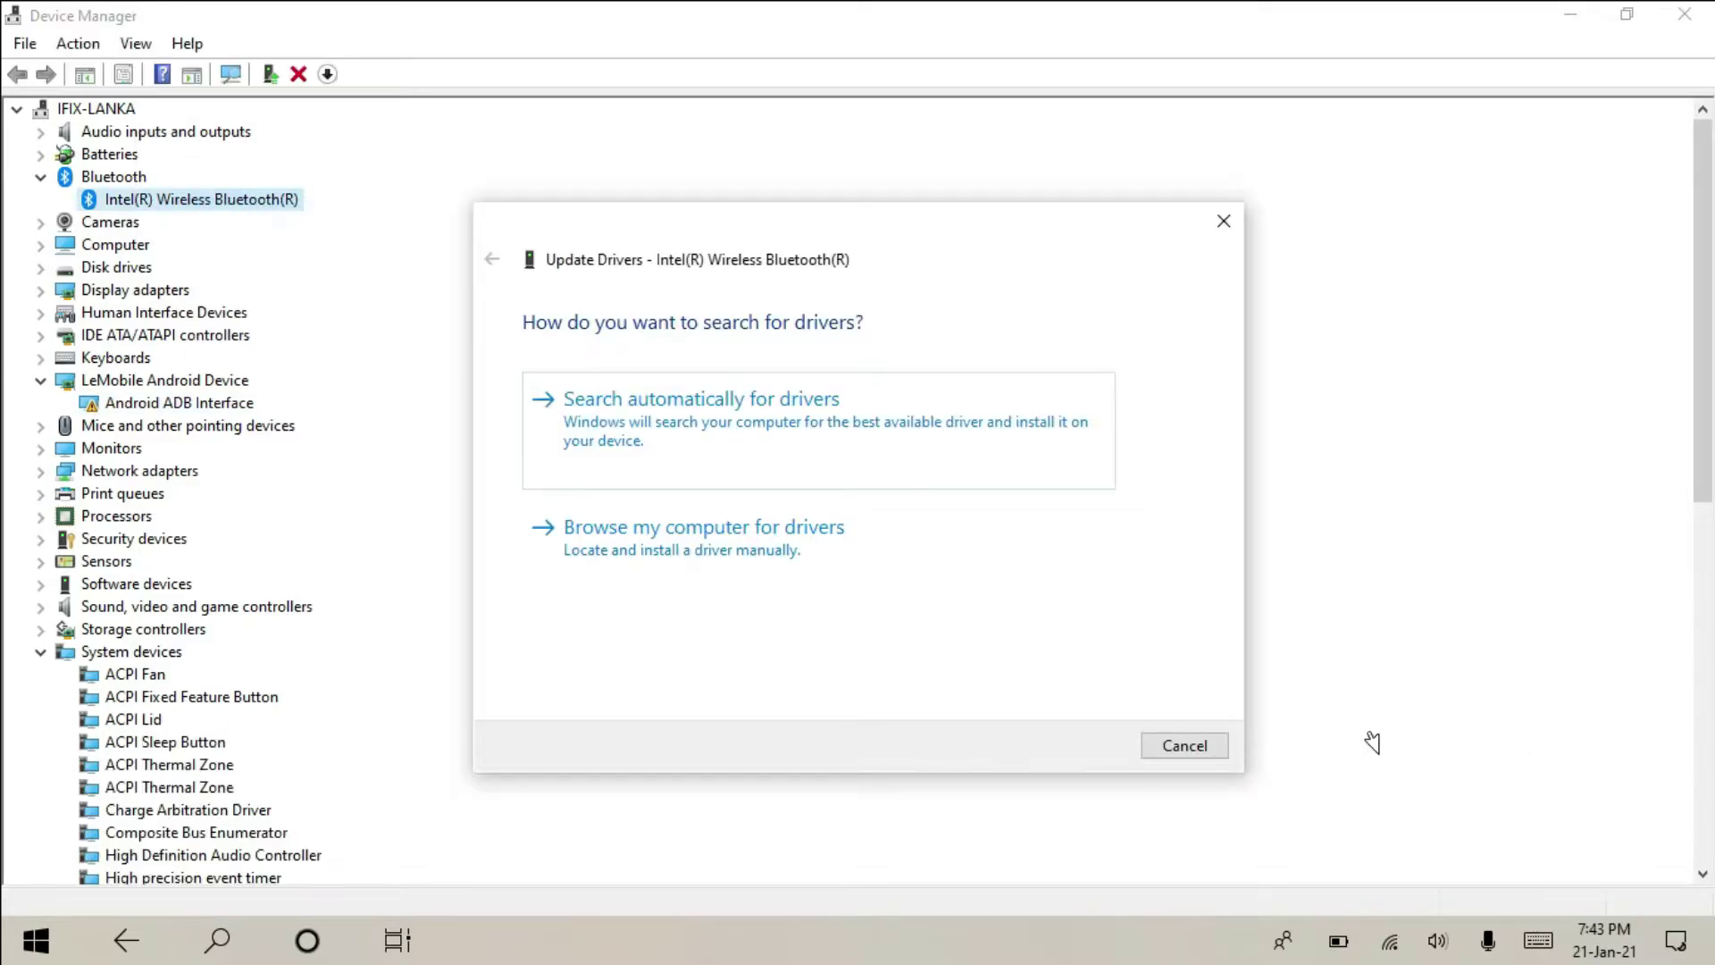
{"action": "left_click", "coordinate": [793, 478]}
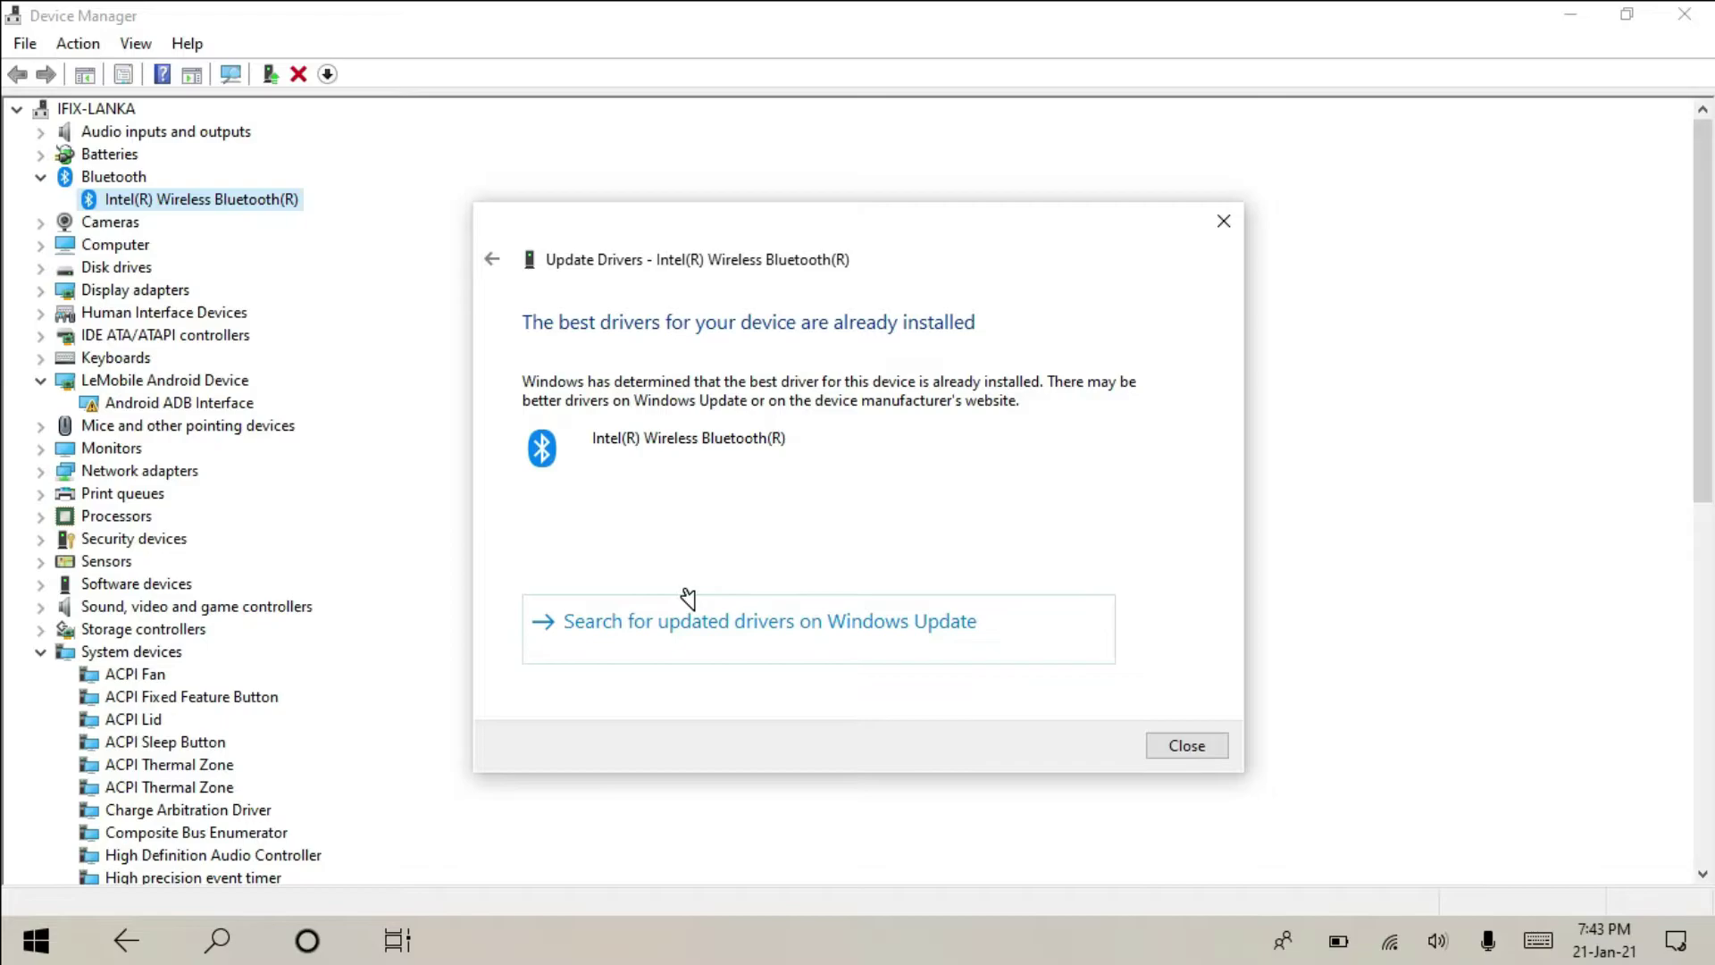
{"action": "left_click", "coordinate": [1186, 744]}
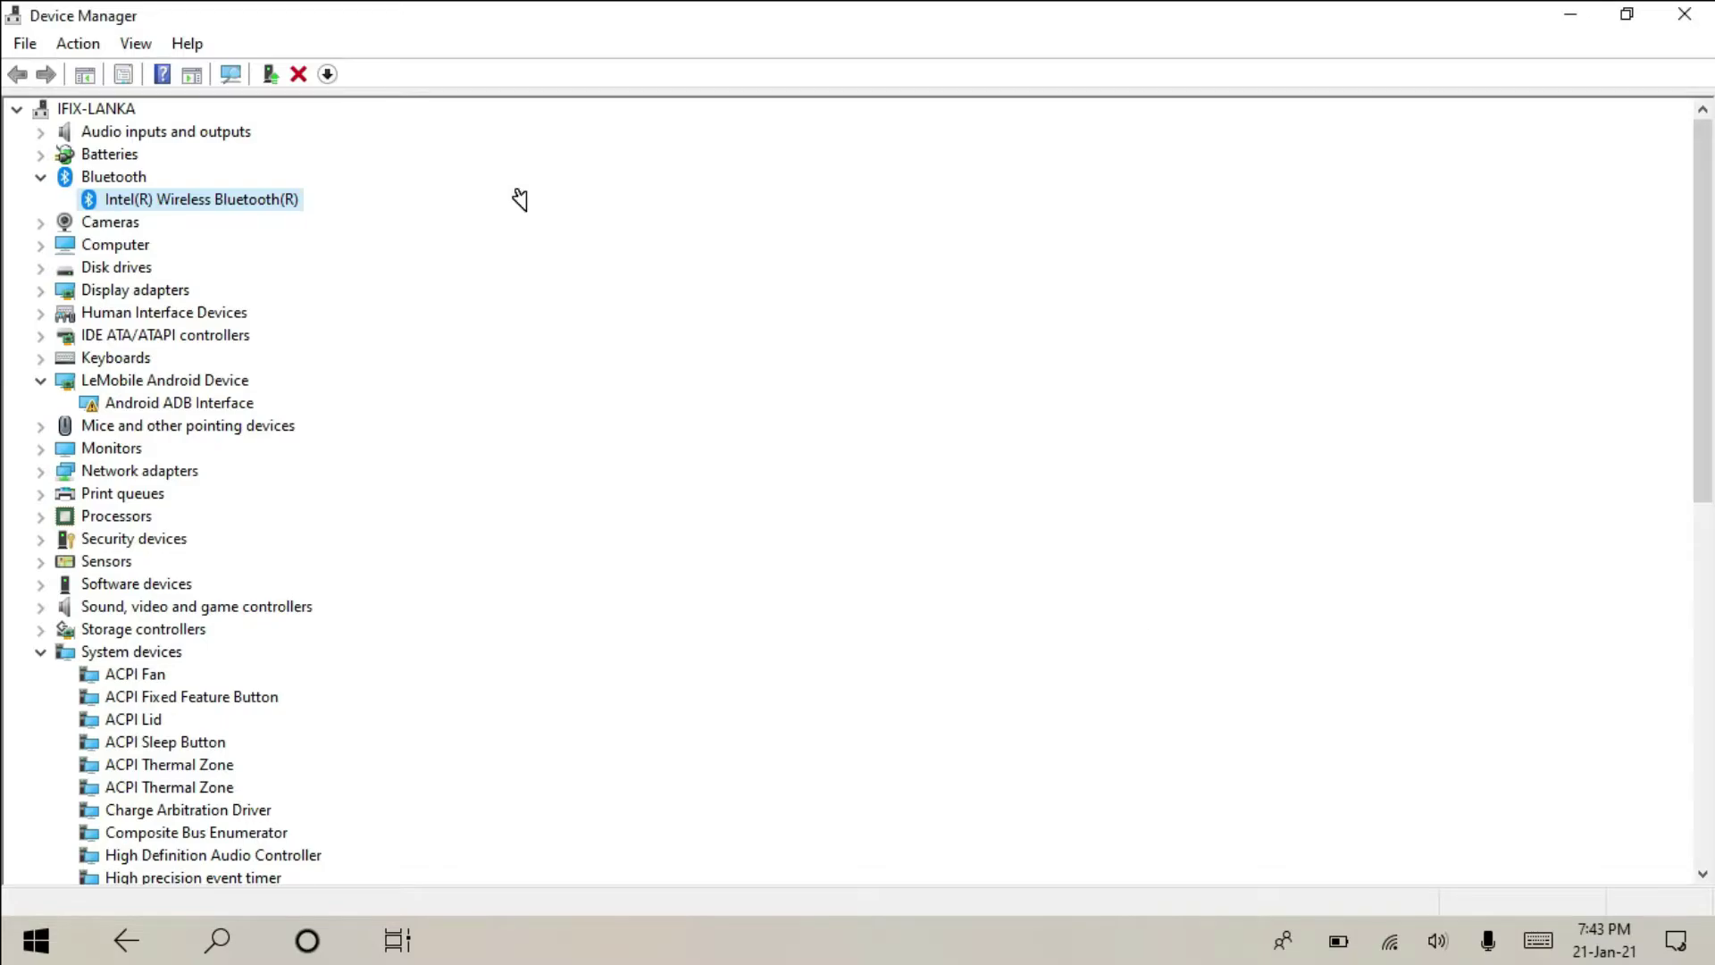
{"action": "scroll", "coordinate": [519, 199], "scroll_direction": "down", "scroll_amount": 3}
{"action": "scroll", "coordinate": [858, 491], "scroll_direction": "down", "scroll_amount": 5}
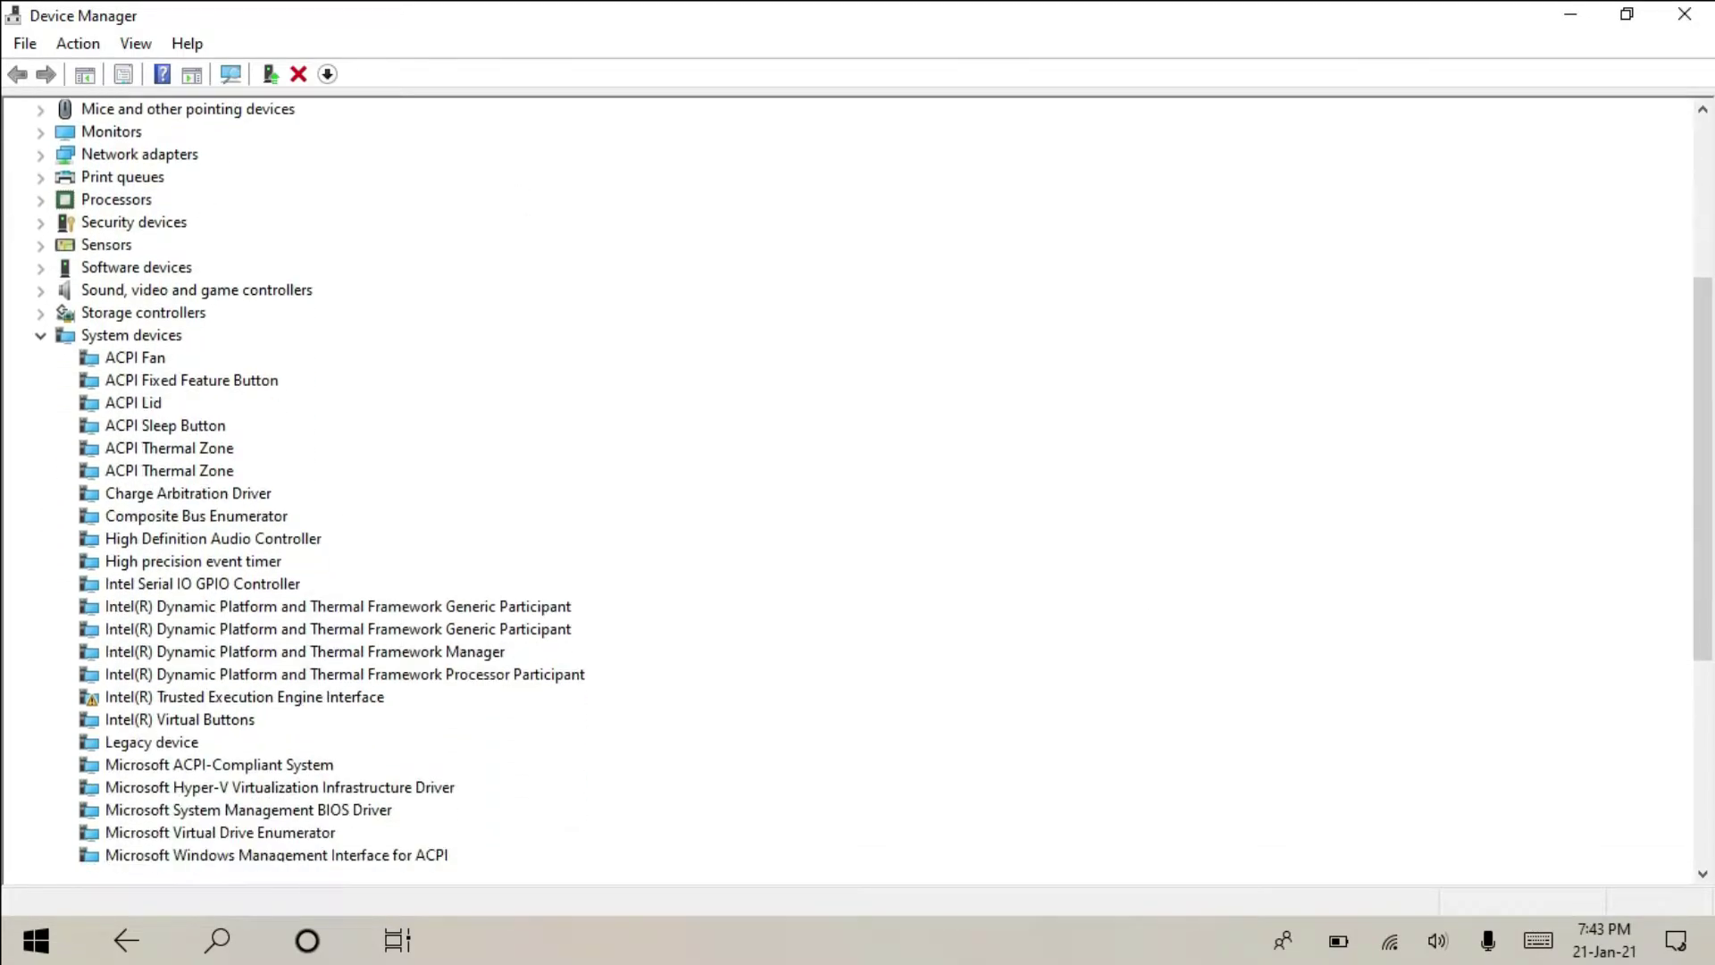
{"action": "scroll", "coordinate": [857, 491], "scroll_direction": "up", "scroll_amount": 4}
{"action": "scroll", "coordinate": [519, 198], "scroll_direction": "up", "scroll_amount": 5}
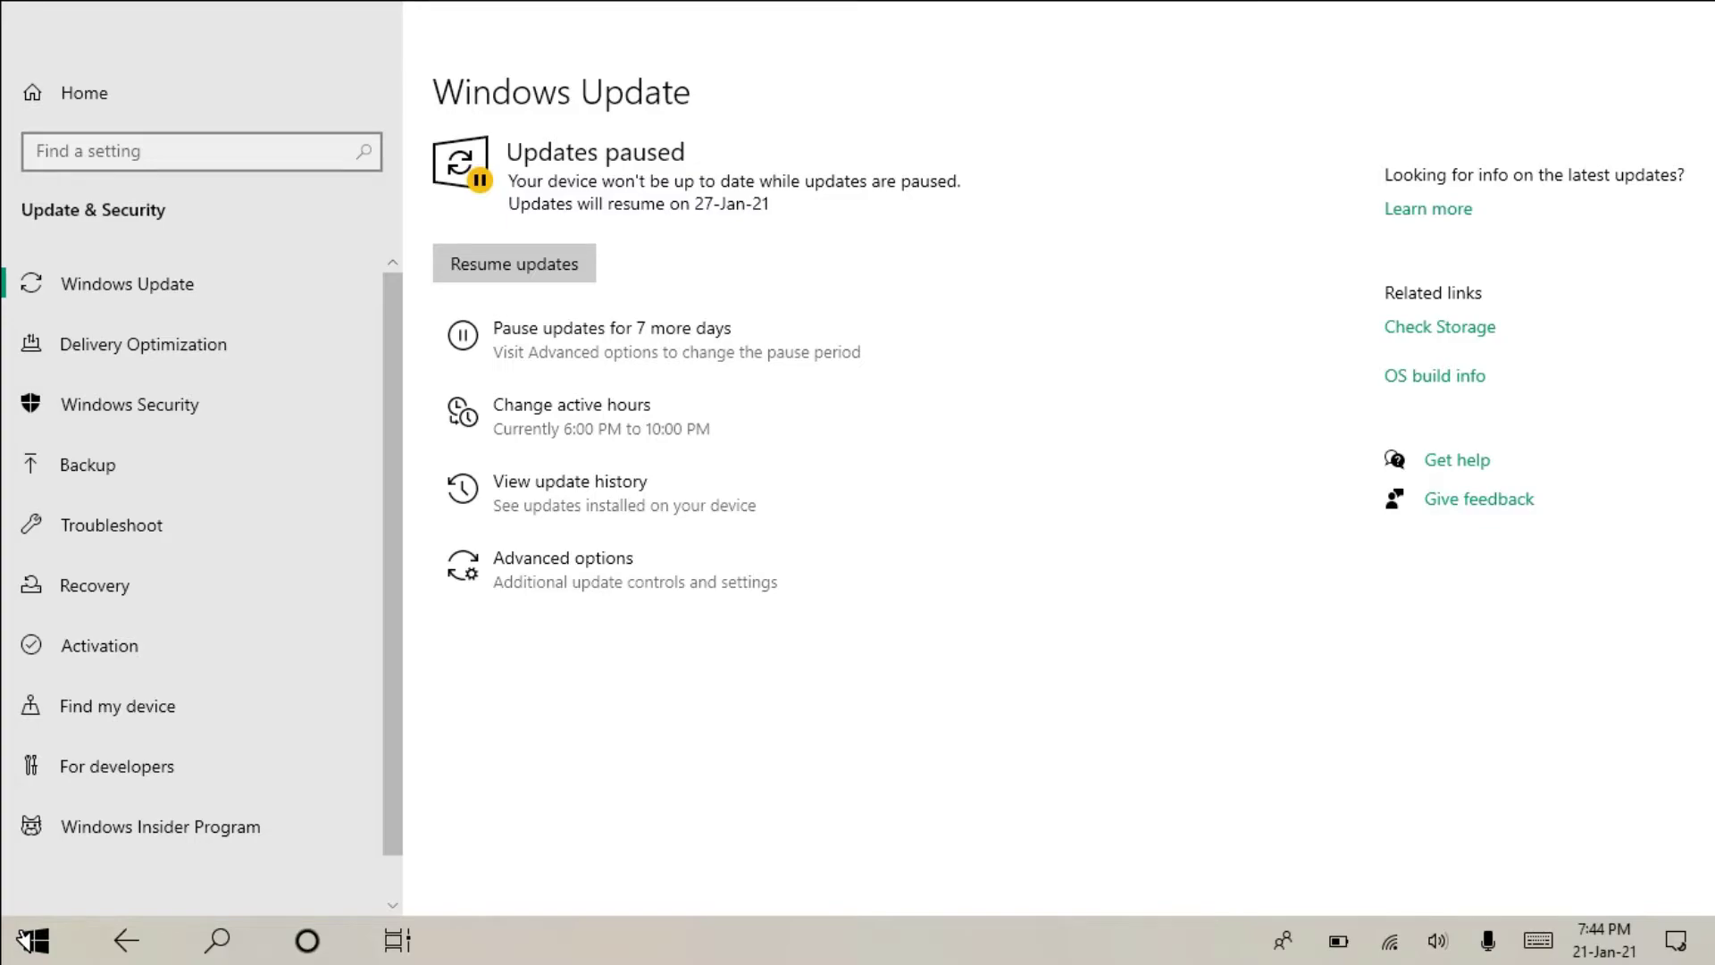
- Leave Windows Update through the Start menu and open File Explorer from the taskbar
{"action": "left_click", "coordinate": [19, 933]}
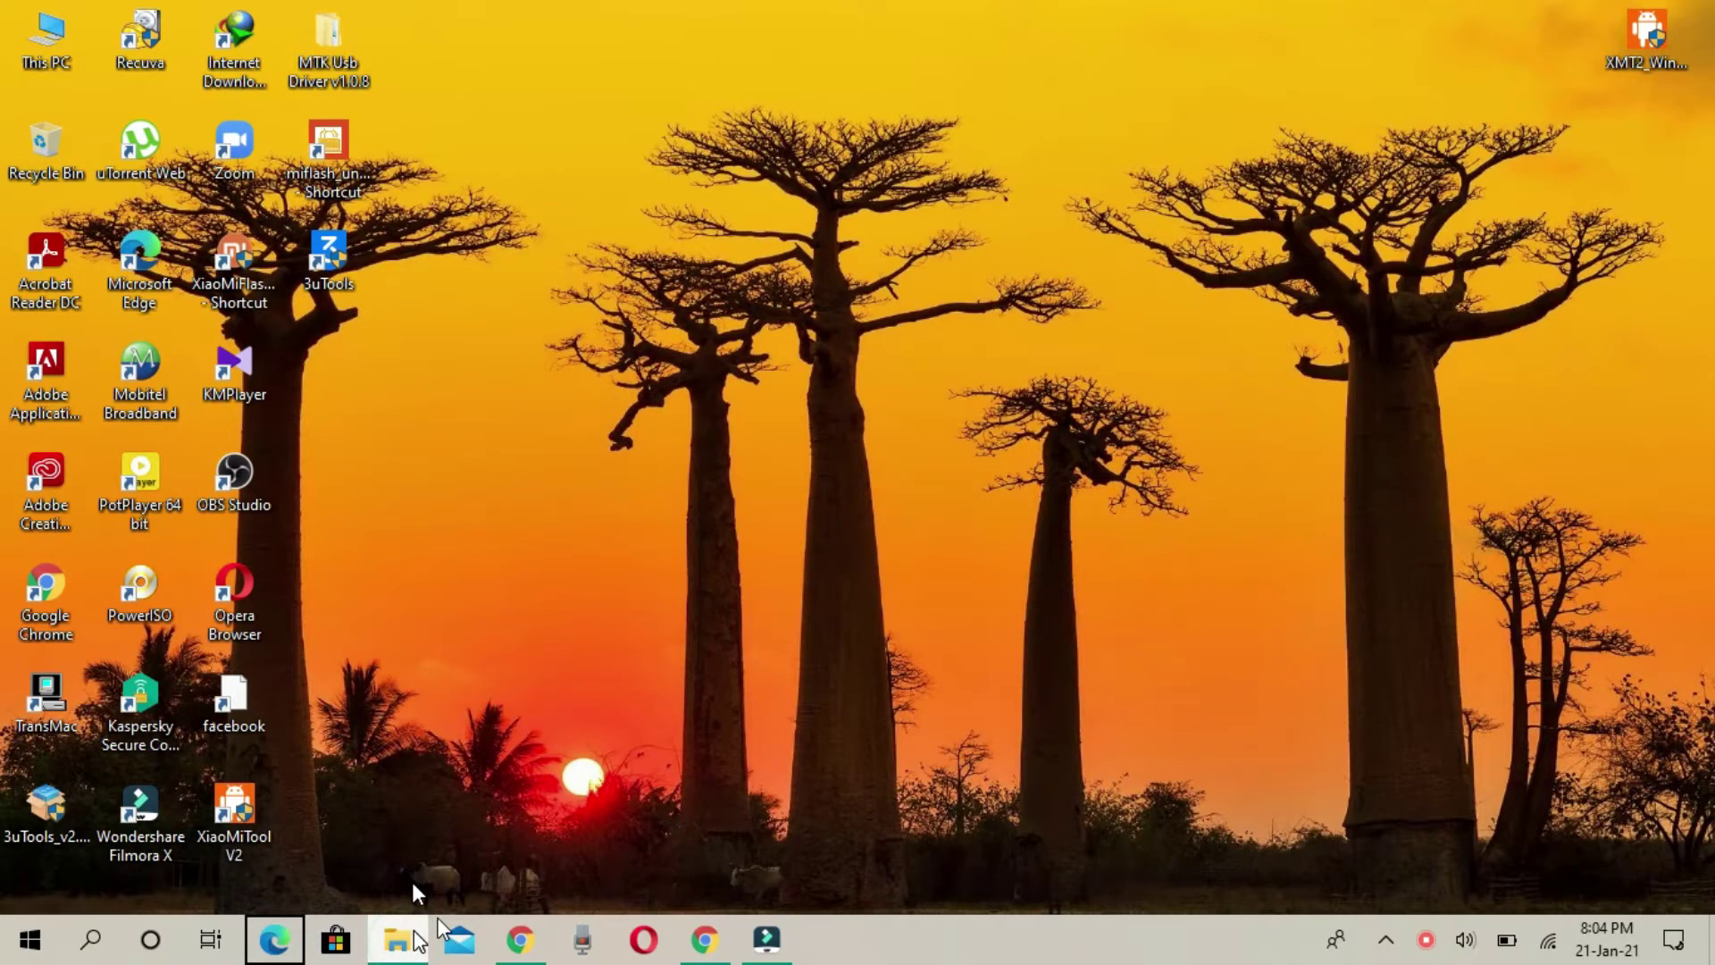
{"action": "left_click", "coordinate": [411, 936]}
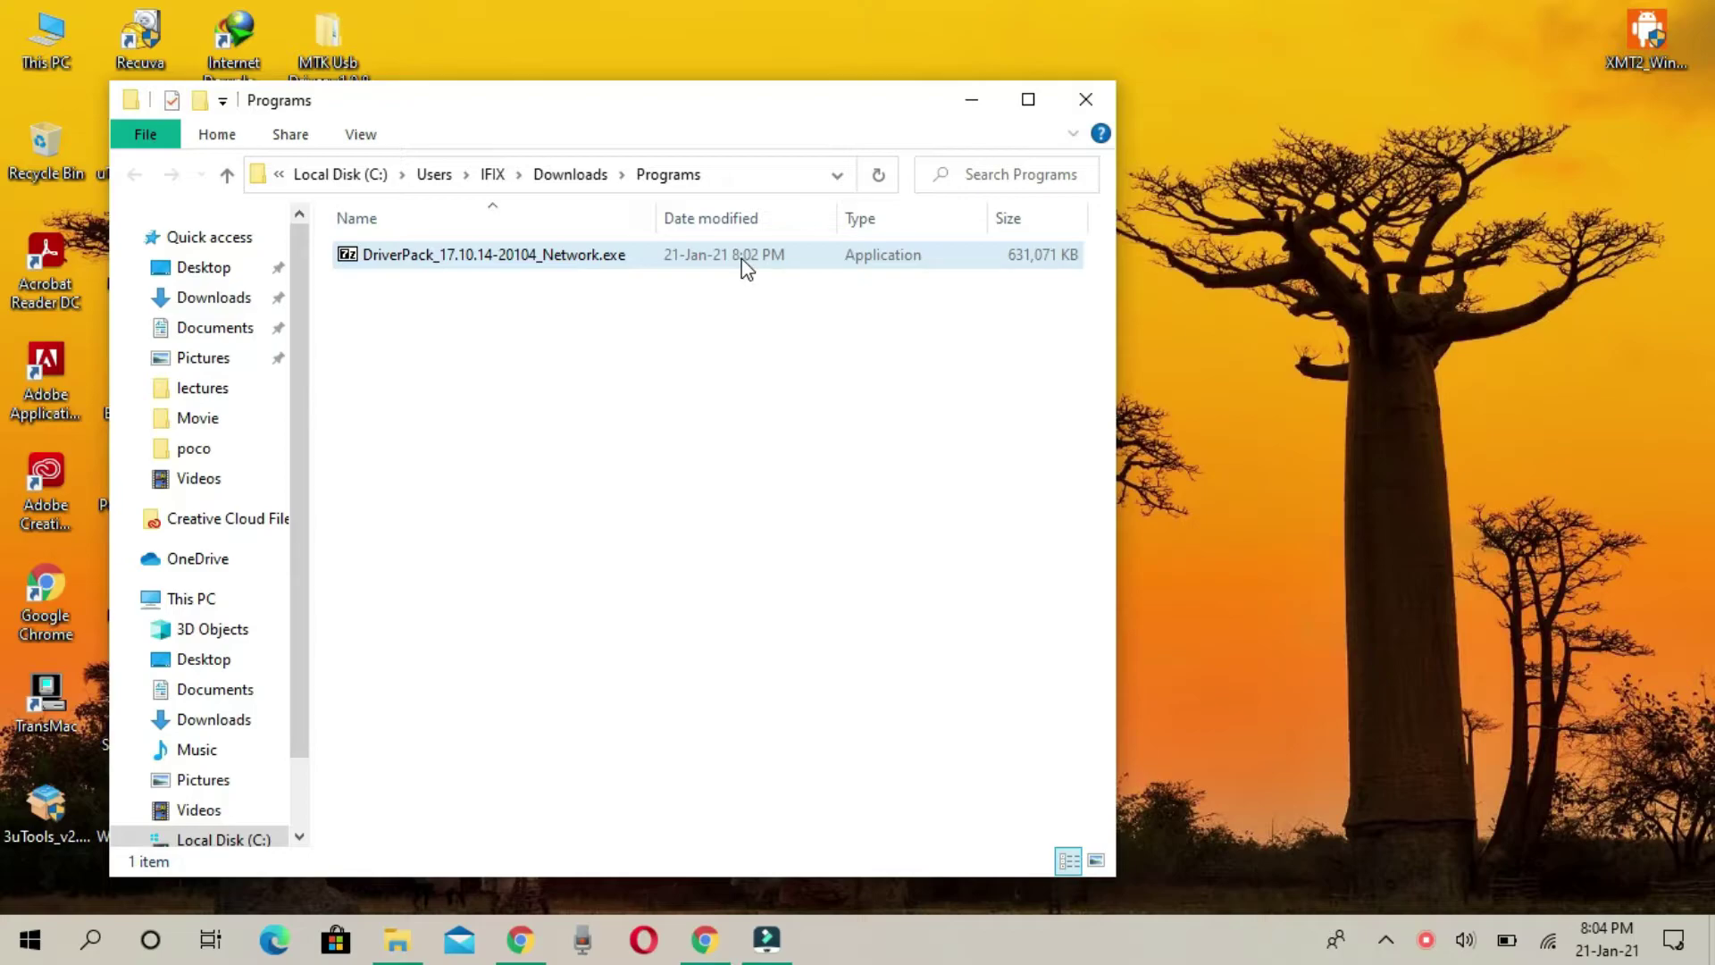
- Extract DriverPack_17.10.14-20104_Network.exe to its own folder with 7-Zip and launch DriverPack.exe
{"action": "double_click", "coordinate": [741, 259]}
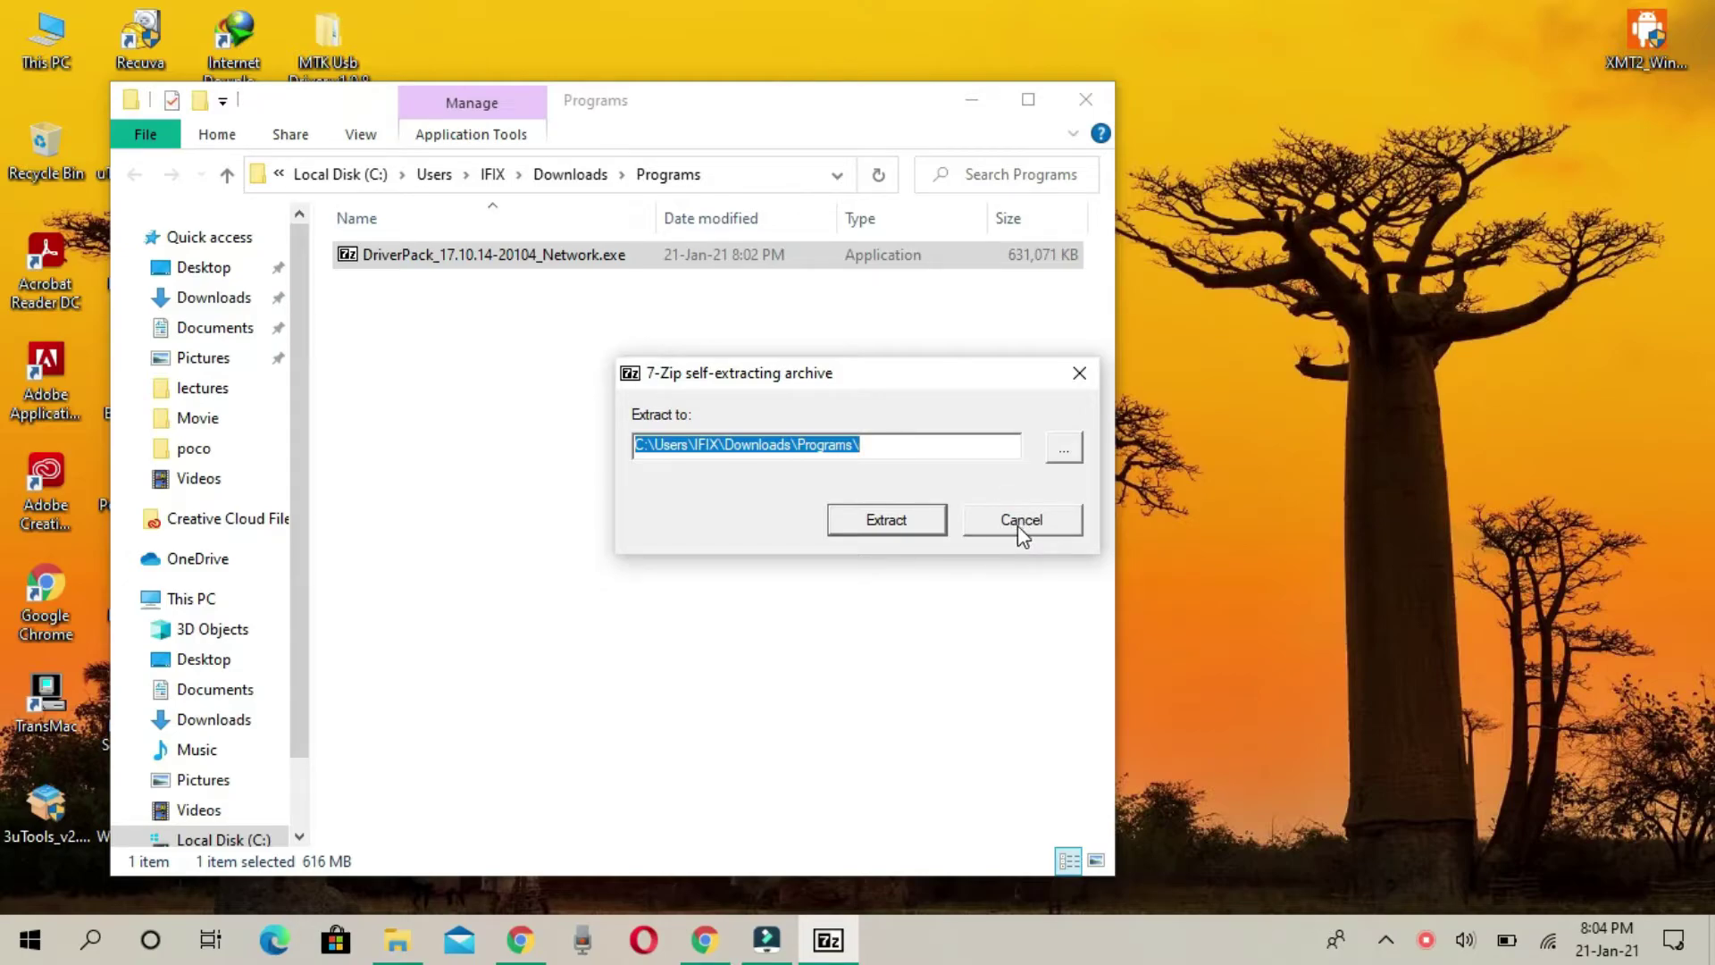
{"action": "left_click", "coordinate": [1047, 531]}
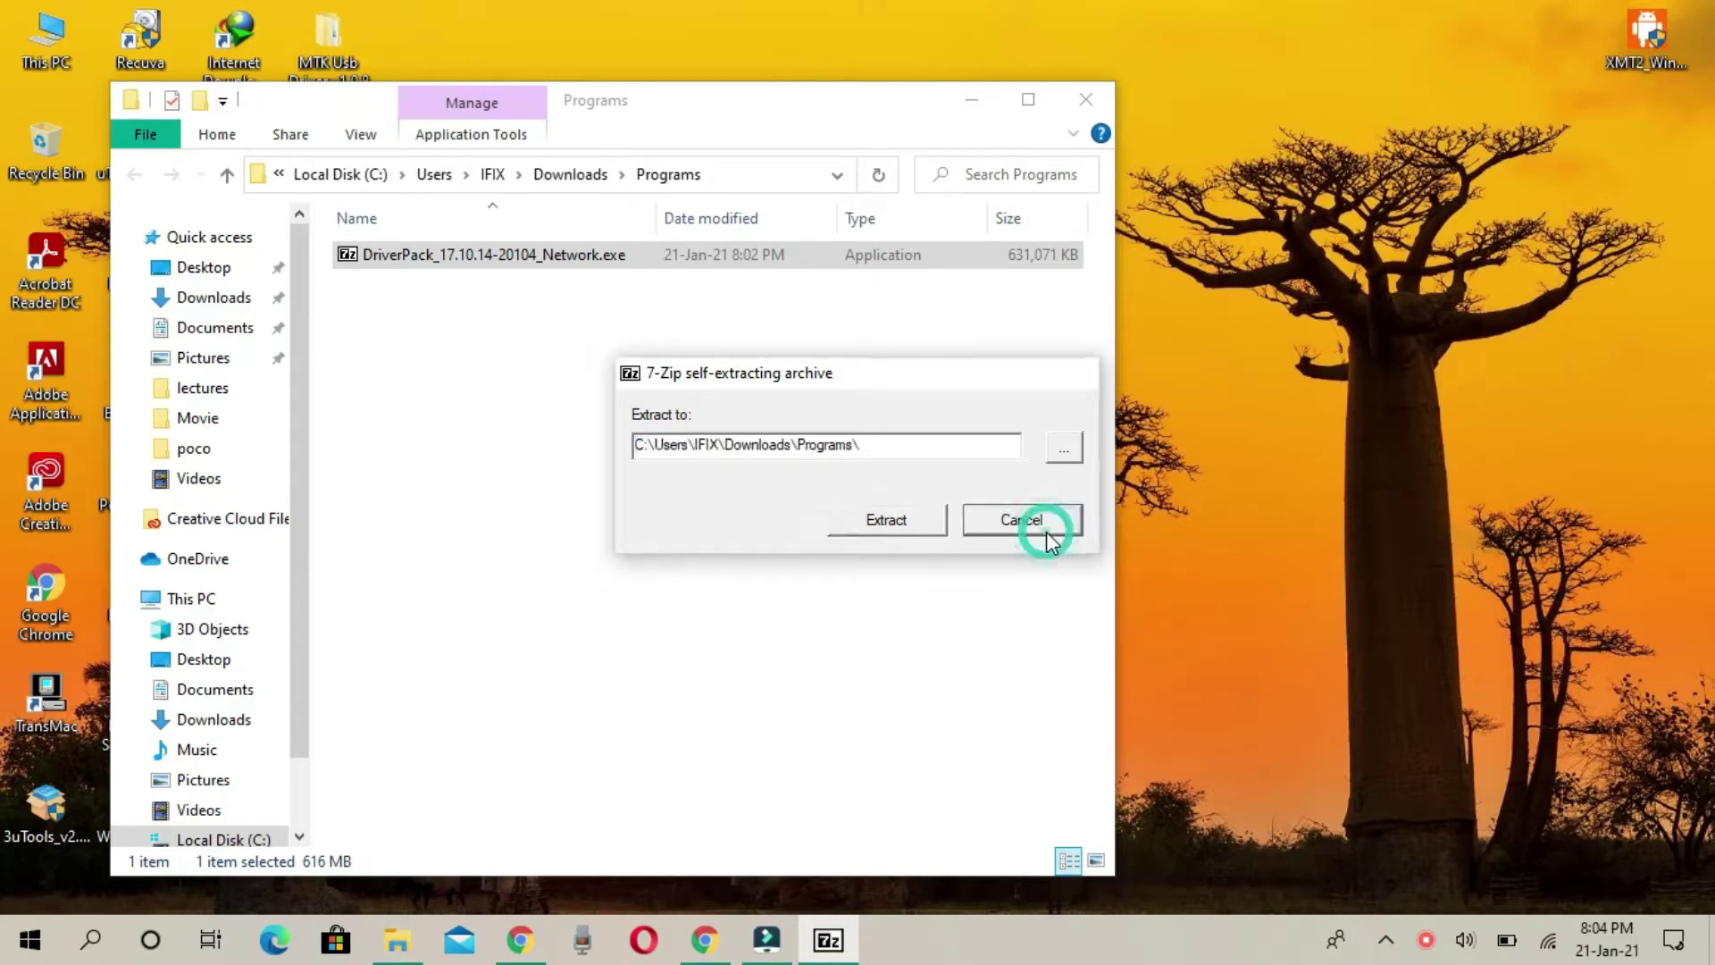
{"action": "right_click", "coordinate": [688, 264]}
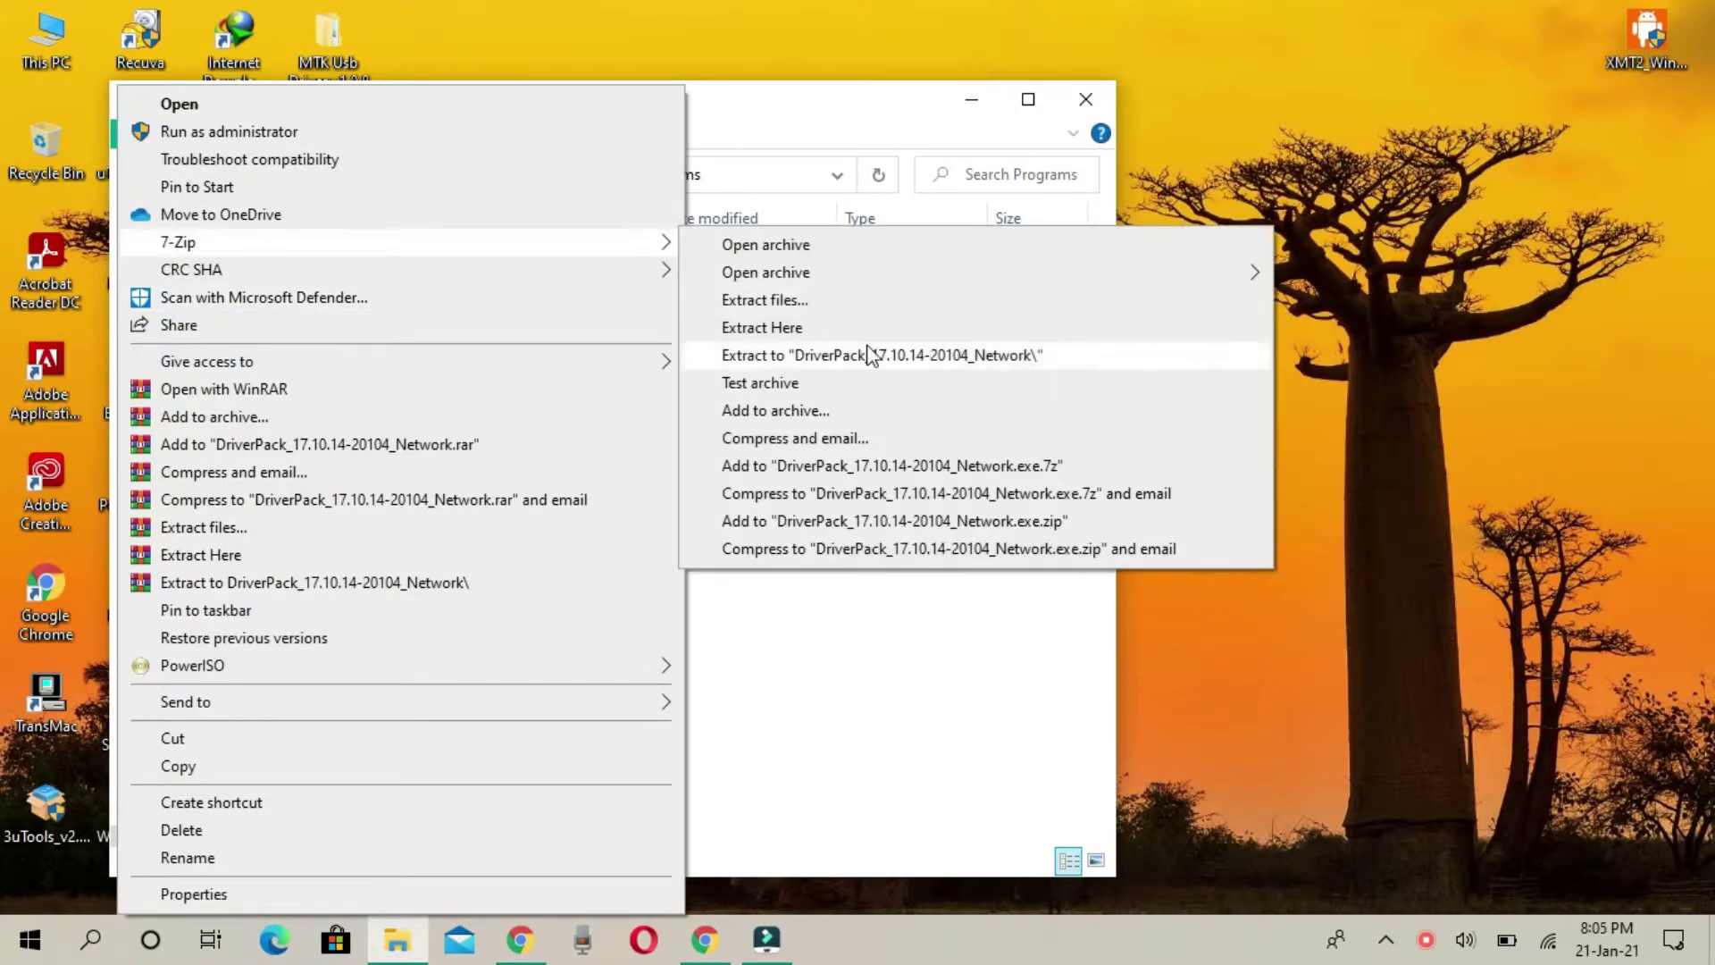
{"action": "left_click", "coordinate": [877, 355]}
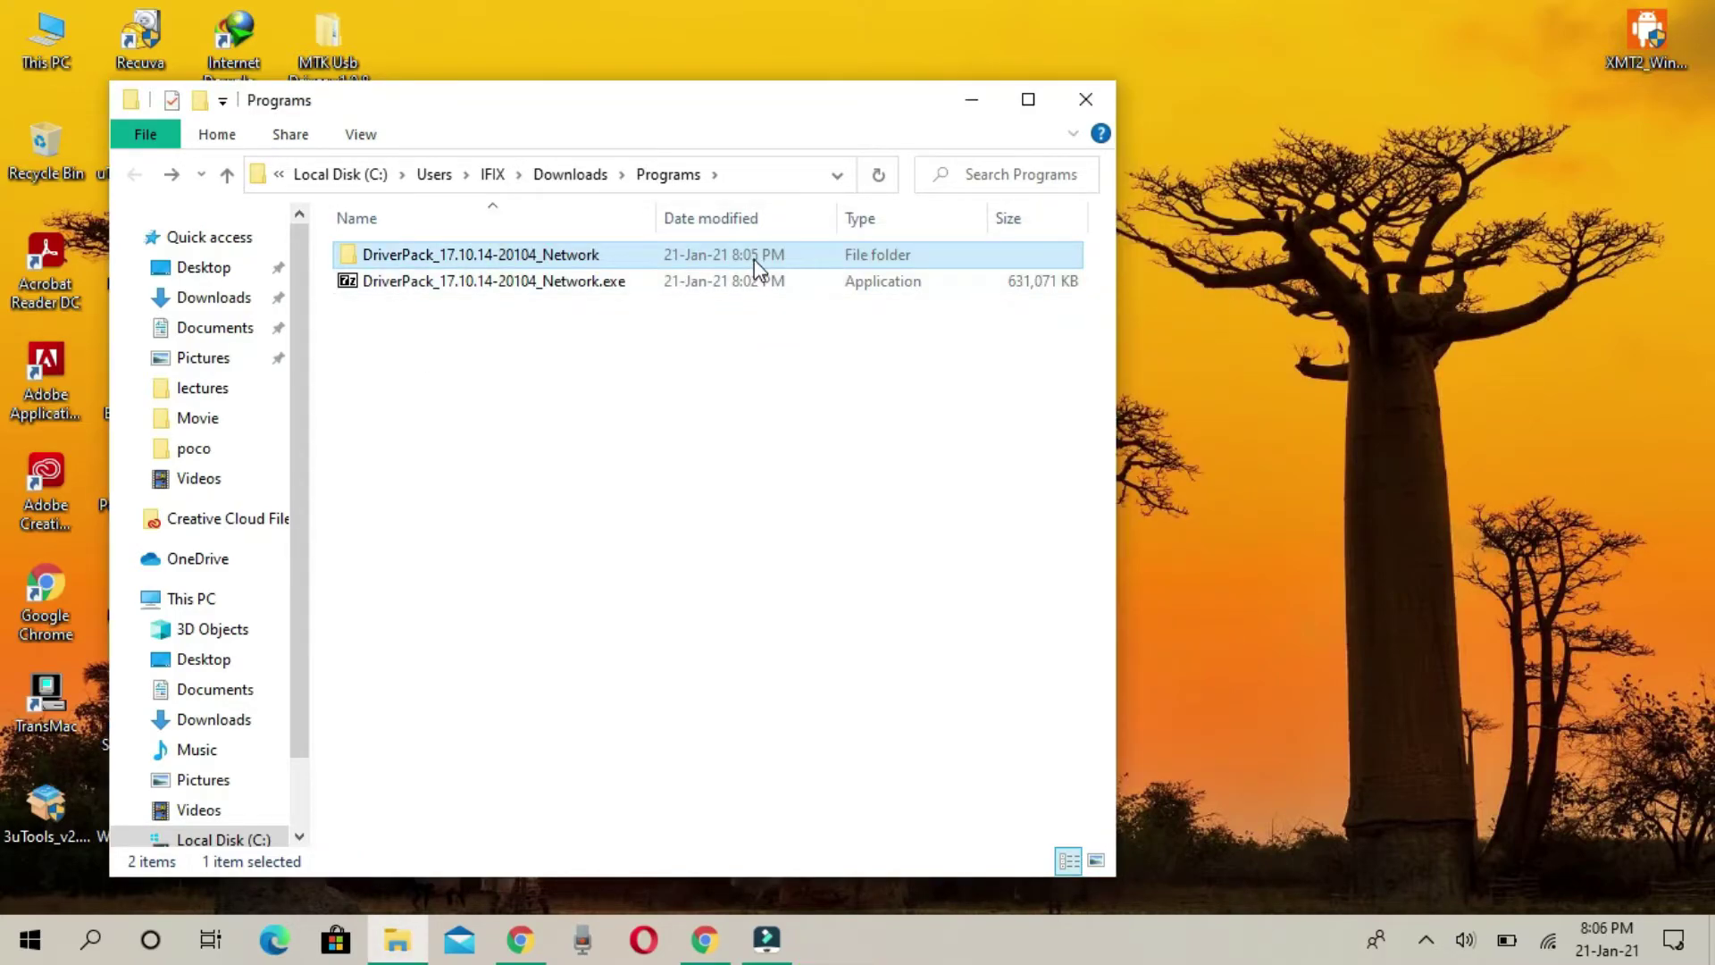
{"action": "double_click", "coordinate": [754, 259]}
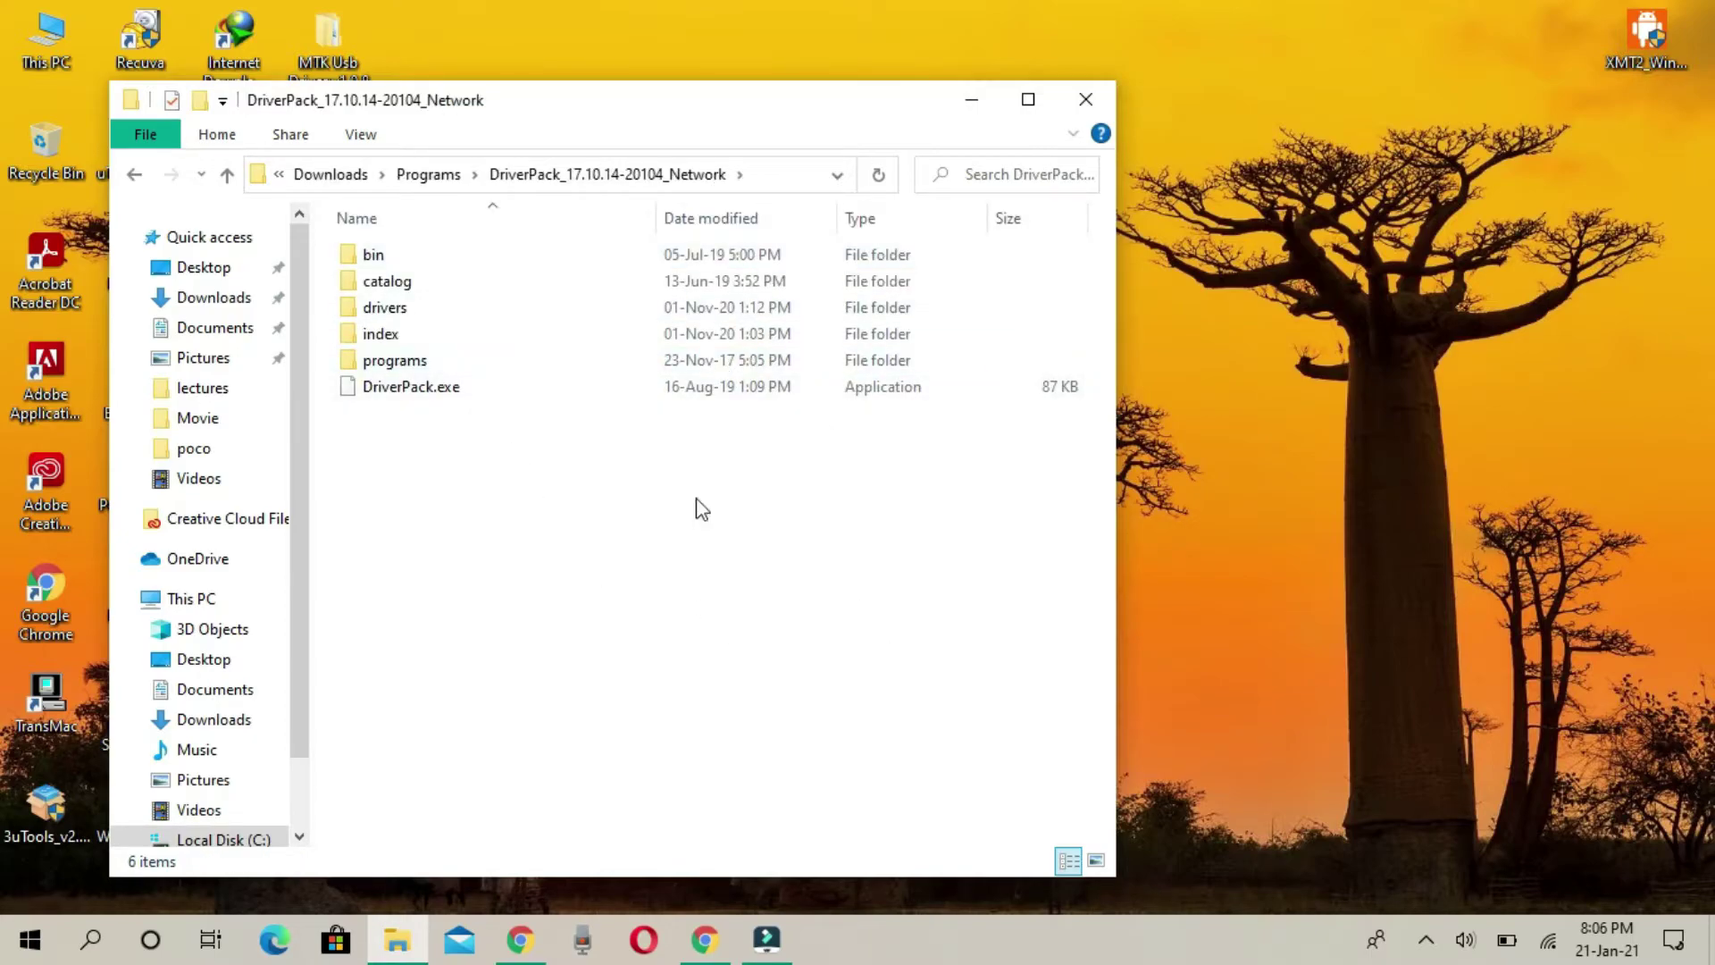
{"action": "double_click", "coordinate": [456, 393]}
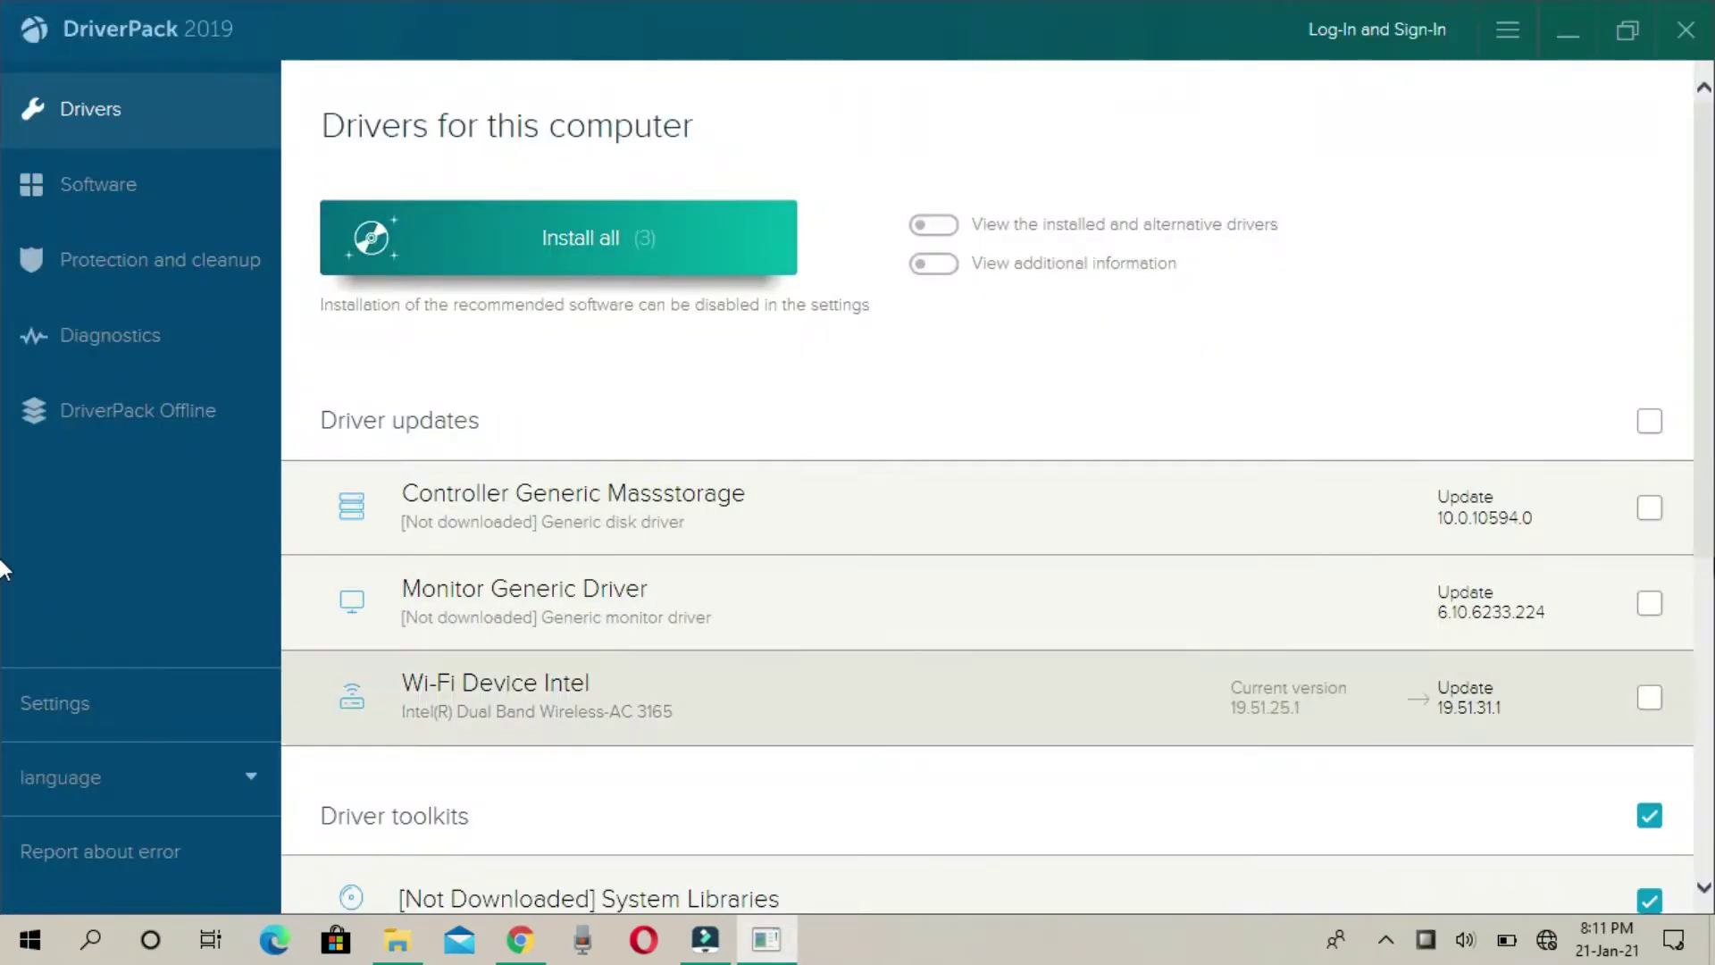
- Untick the Driver toolkits checkbox in DriverPack so nothing is queued
{"action": "scroll", "coordinate": [2, 527], "scroll_direction": "down", "scroll_amount": 3}
{"action": "scroll", "coordinate": [2, 533], "scroll_direction": "up", "scroll_amount": 2}
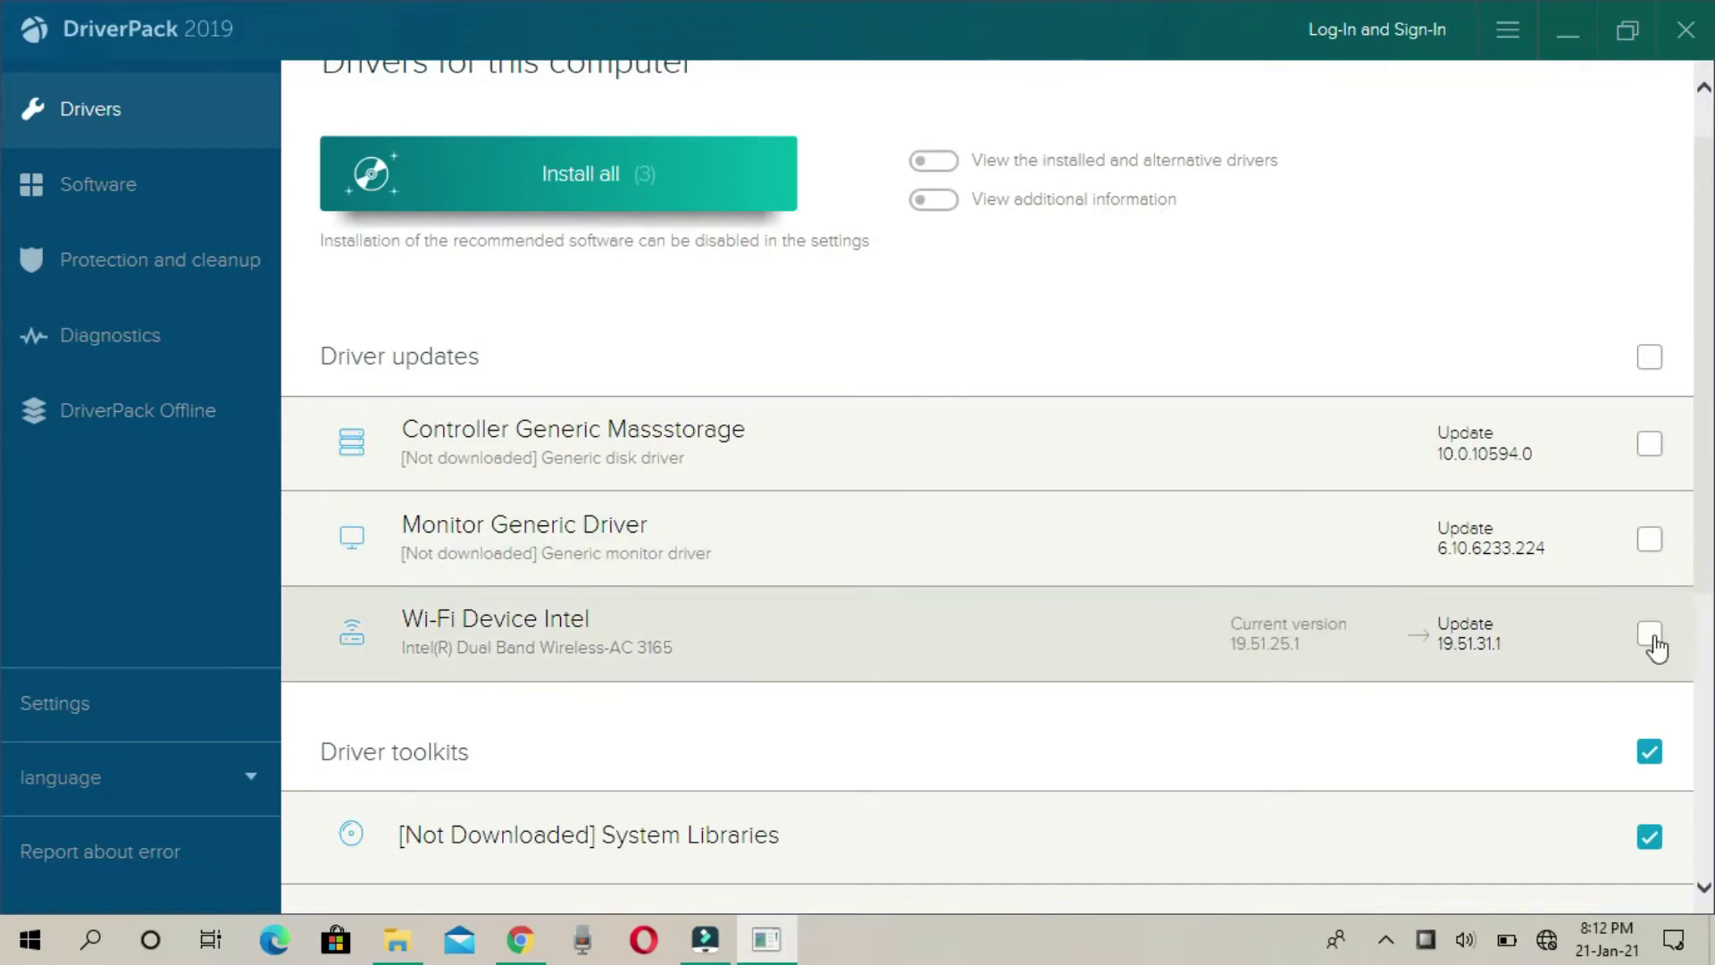
{"action": "scroll", "coordinate": [1539, 681], "scroll_direction": "down", "scroll_amount": 3}
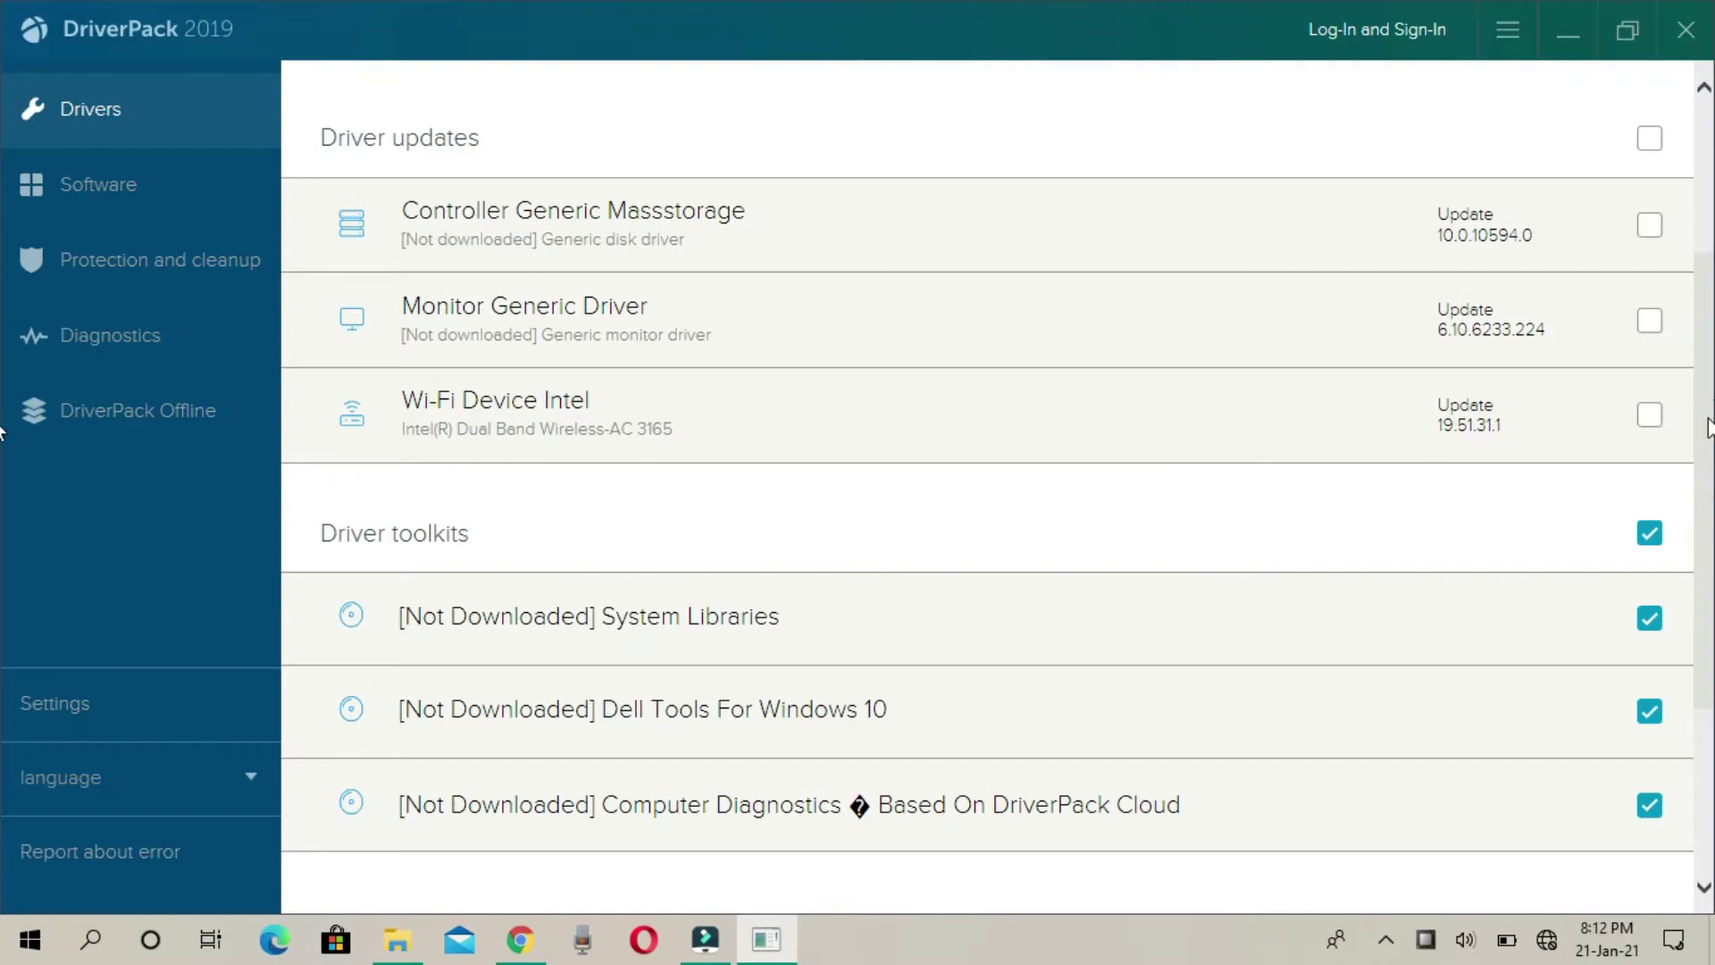
{"action": "left_click", "coordinate": [1649, 534]}
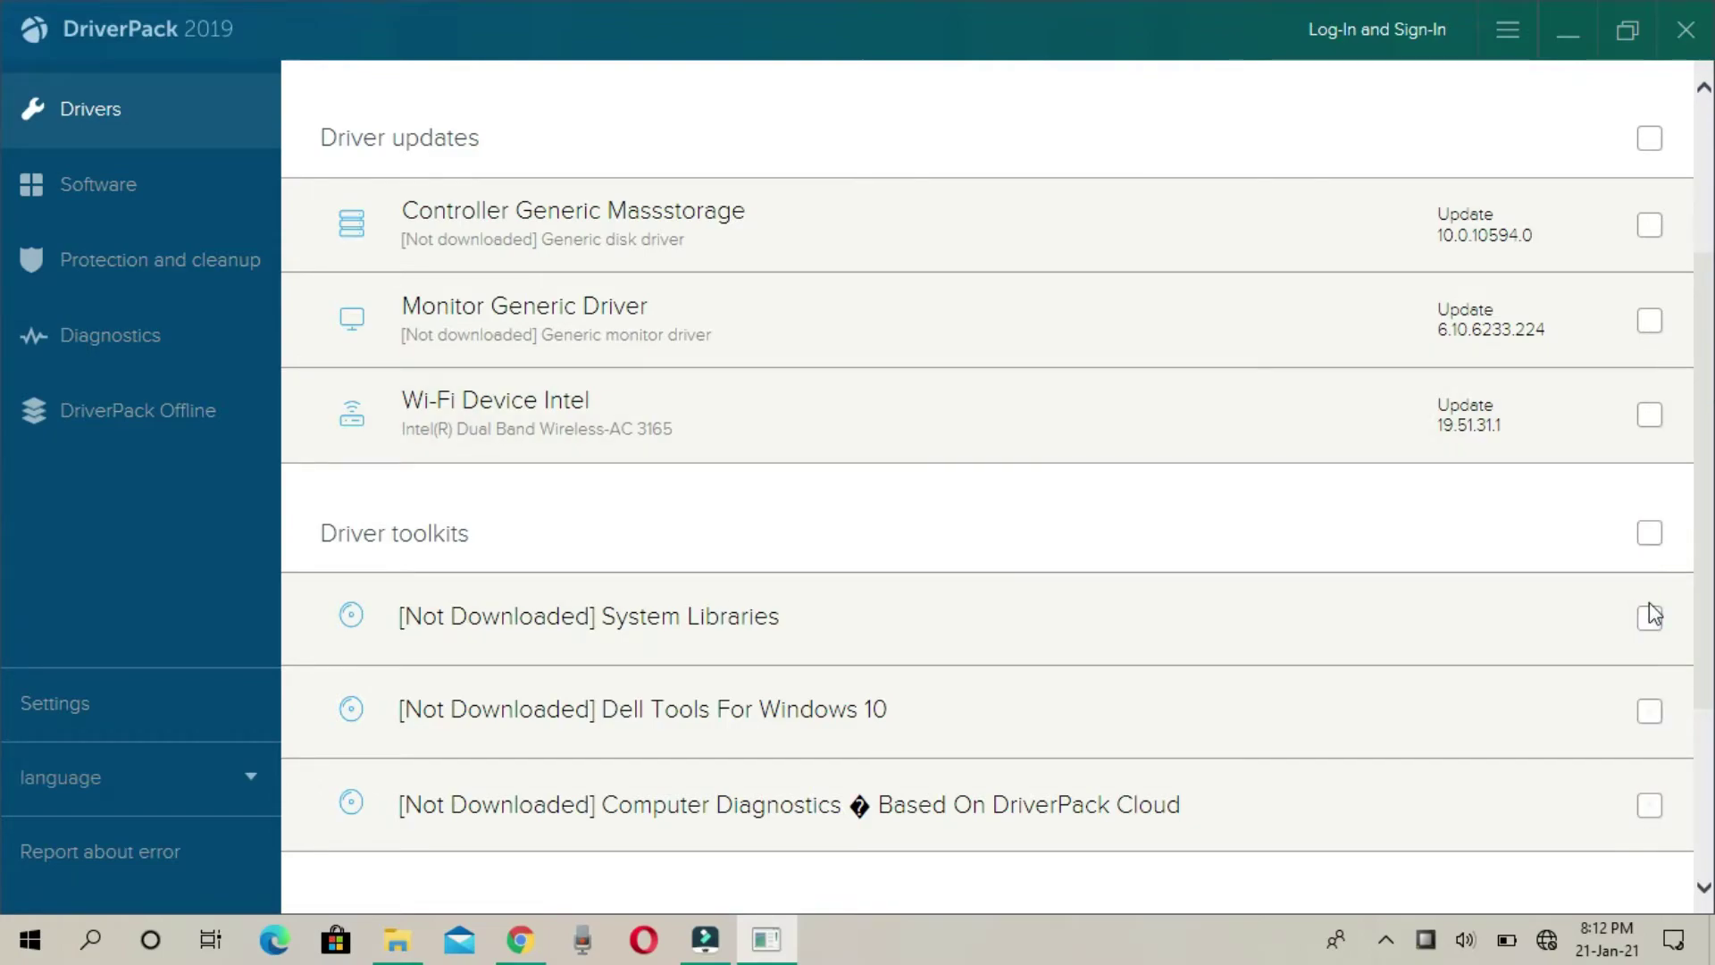
- Launch 3DP Chip from Downloads and select the Samsung m20 2 Wi-Fi network
{"action": "scroll", "coordinate": [1076, 315], "scroll_direction": "up", "scroll_amount": 3}
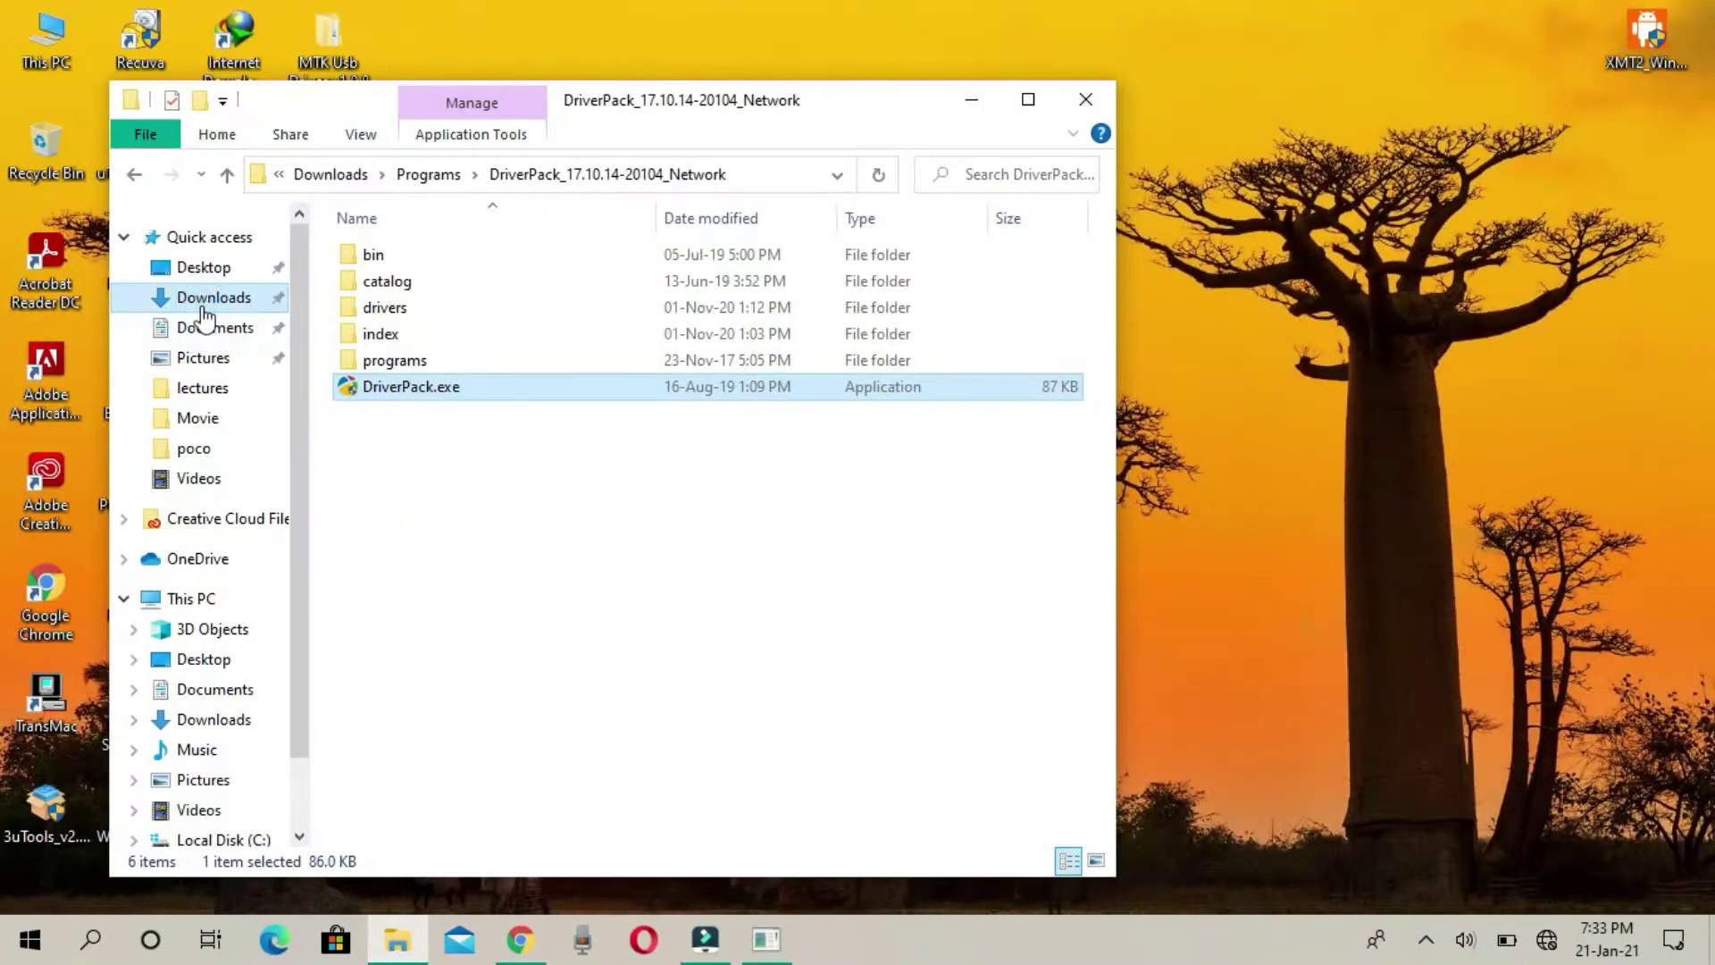
{"action": "left_click", "coordinate": [207, 298]}
{"action": "double_click", "coordinate": [438, 292]}
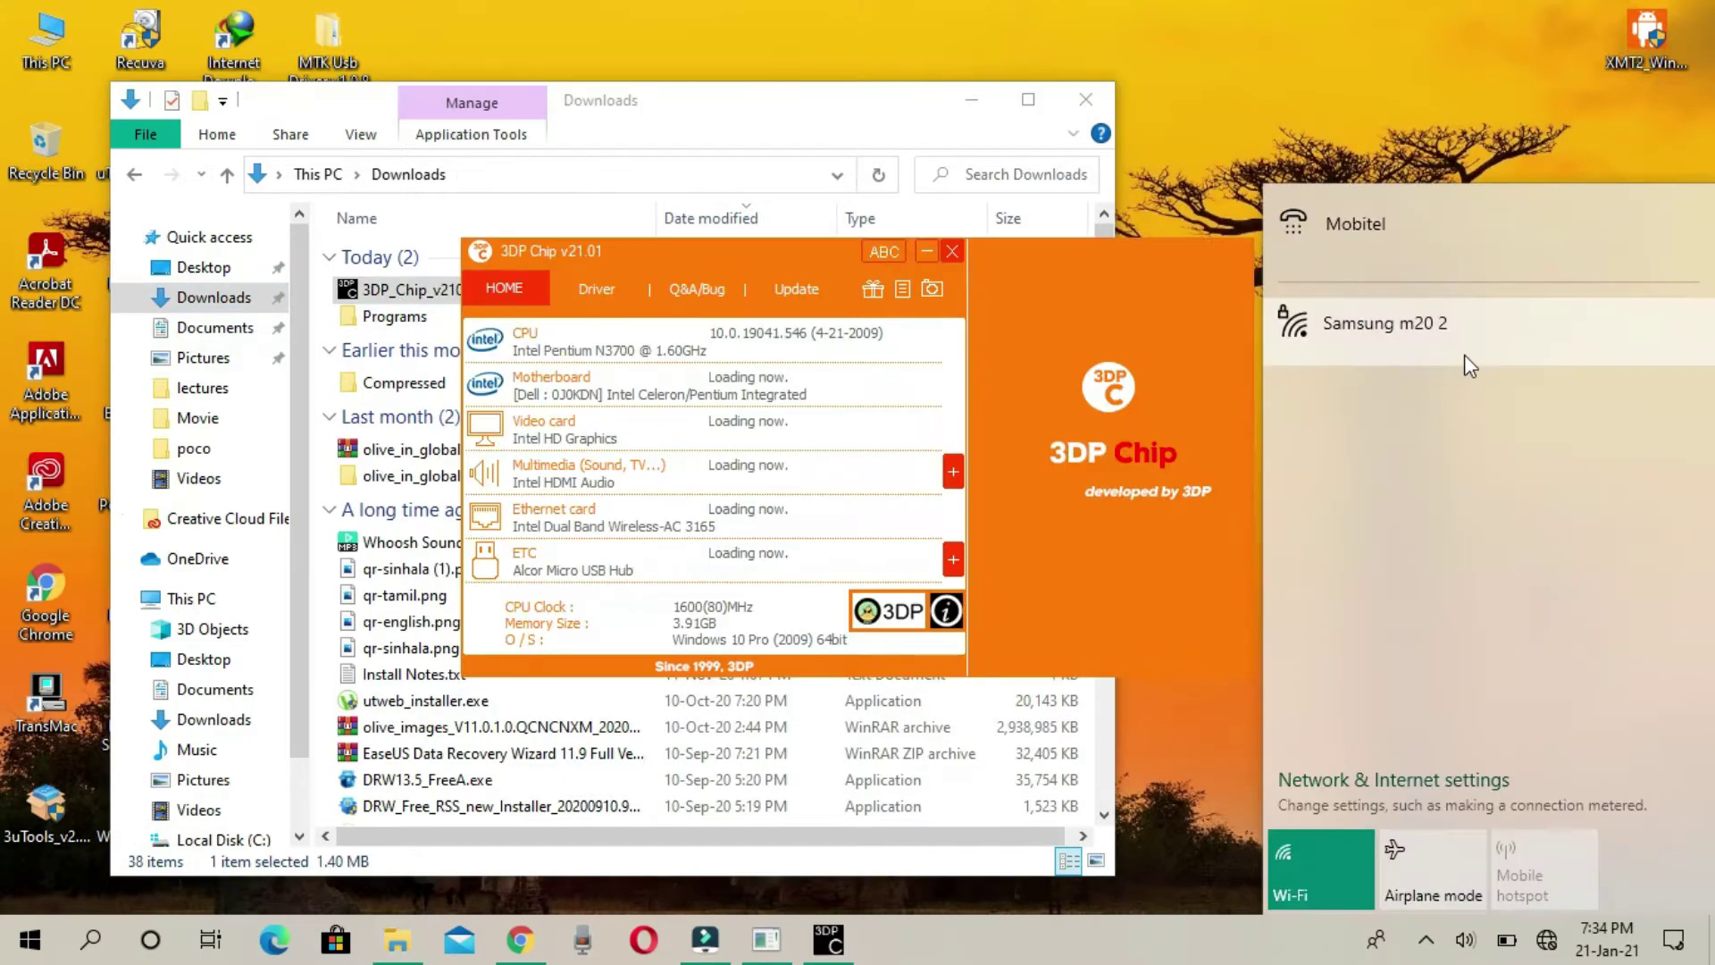
{"action": "left_click", "coordinate": [1465, 355]}
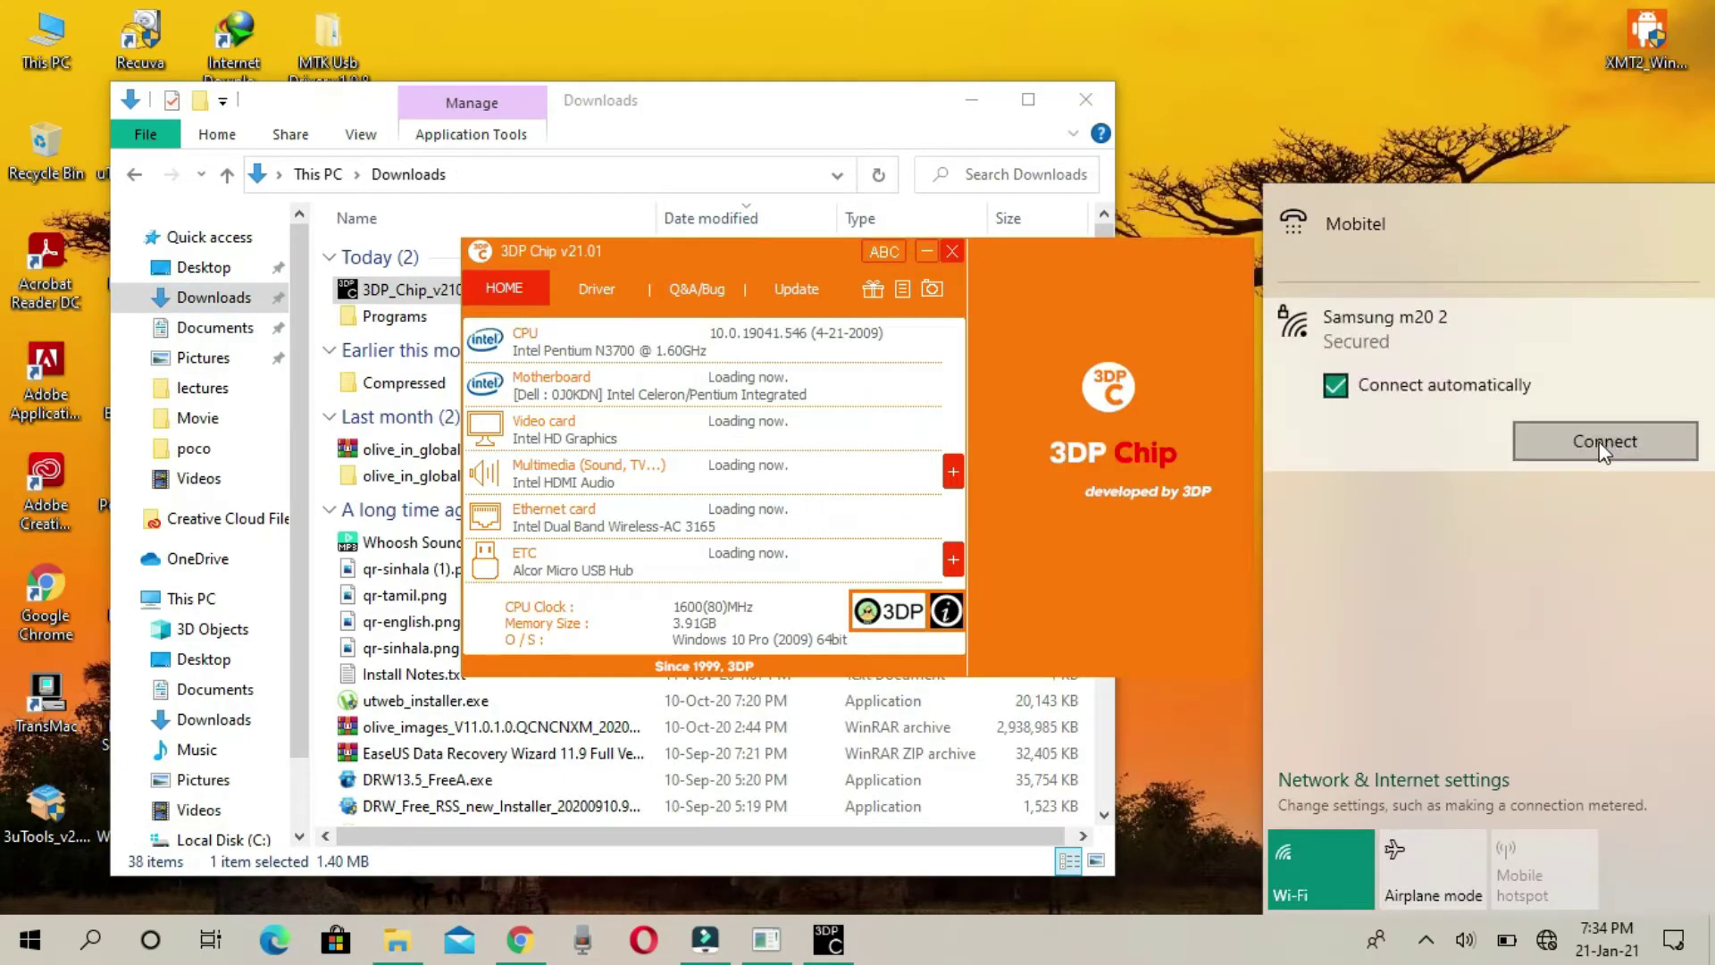
- Connect to Wi-Fi, compare Realtek ALC255 and Intel HDMI Audio, and open the Intel HDMI Audio driver page
{"action": "left_click", "coordinate": [1604, 442]}
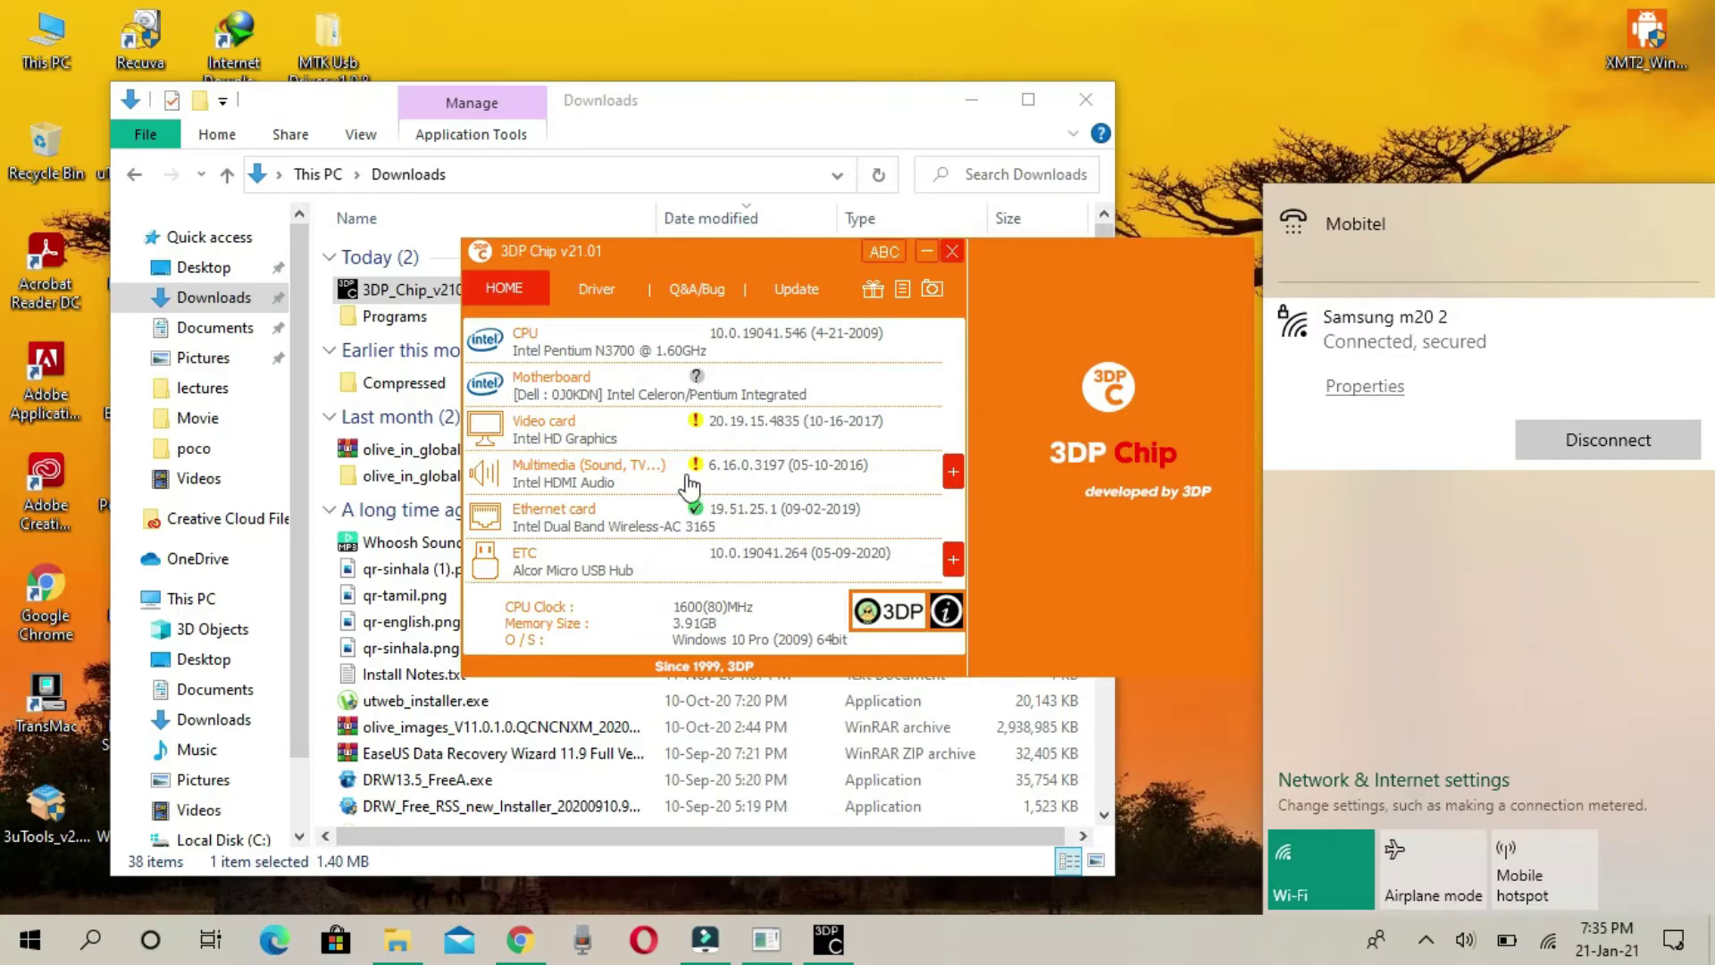
{"action": "left_click", "coordinate": [953, 471]}
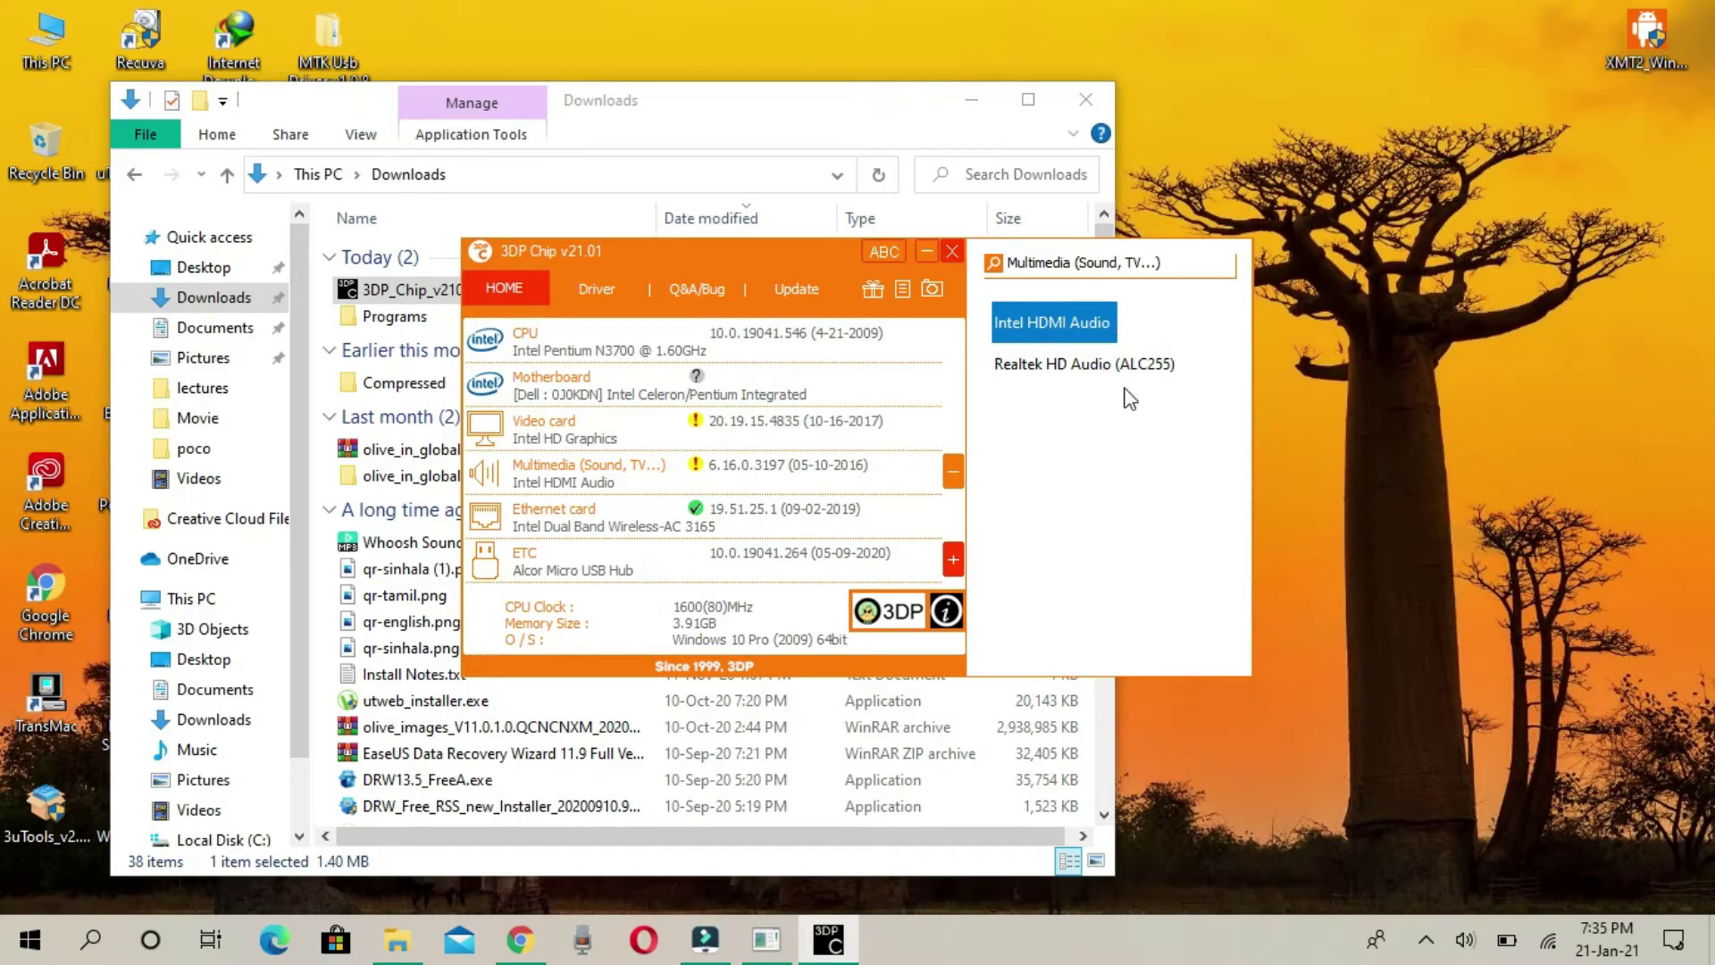
{"action": "left_click", "coordinate": [1083, 333]}
{"action": "left_click", "coordinate": [1096, 377]}
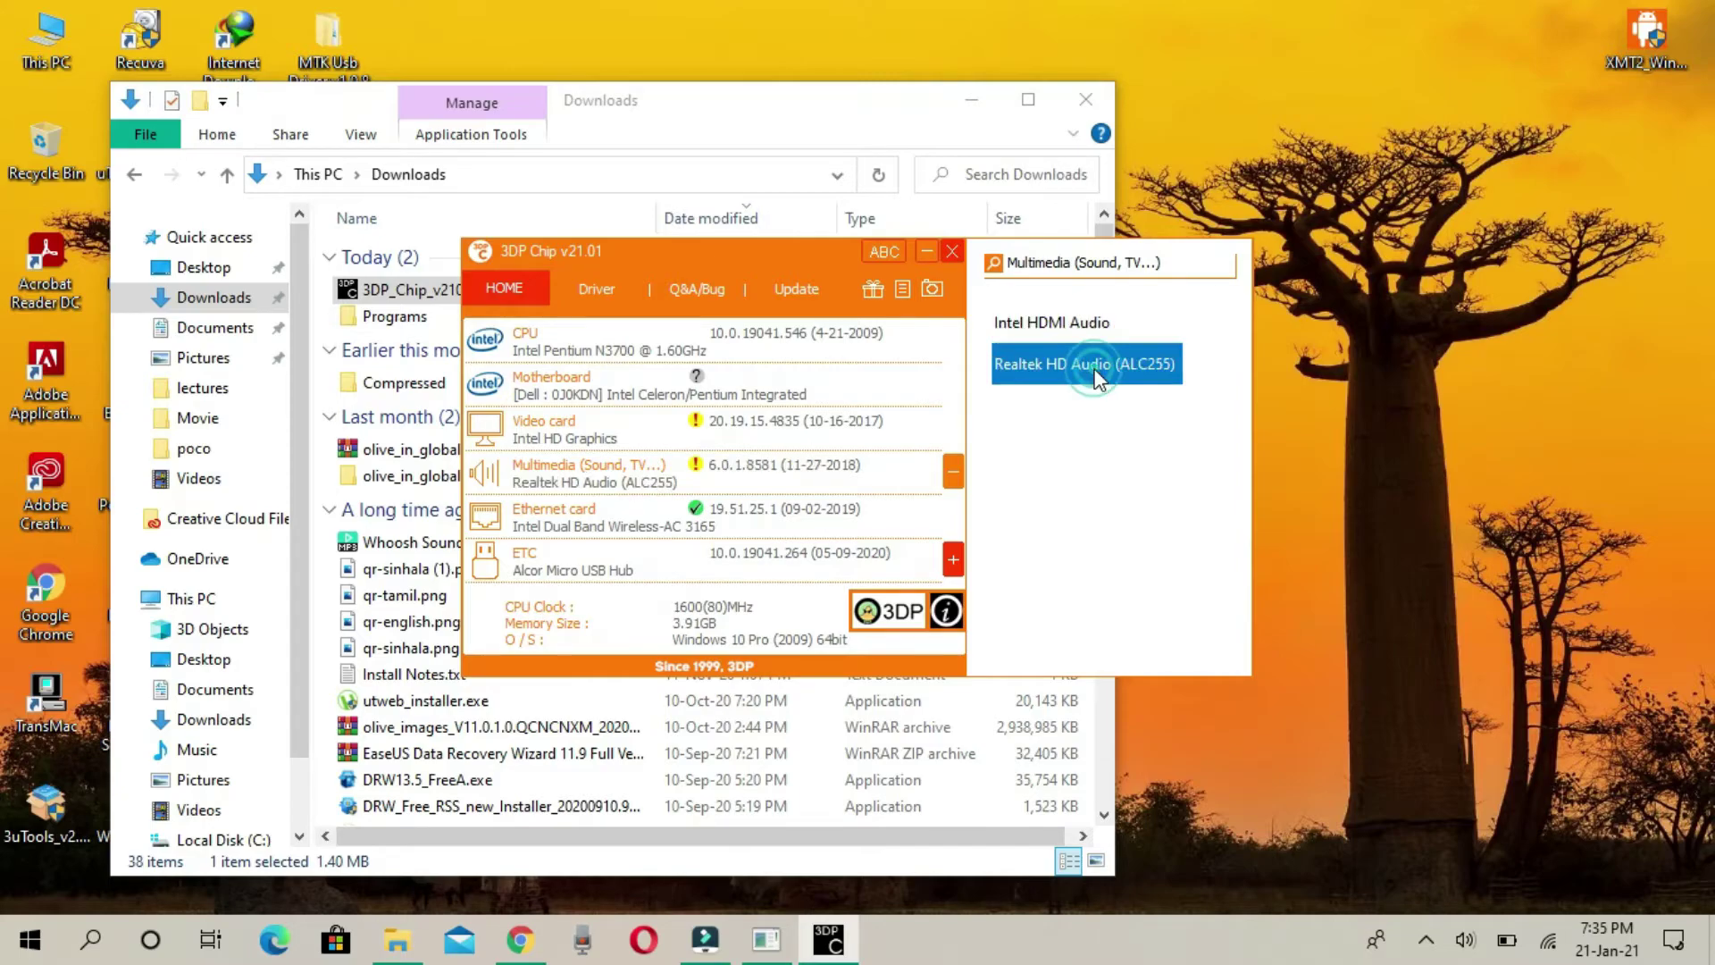
{"action": "left_click", "coordinate": [1076, 323]}
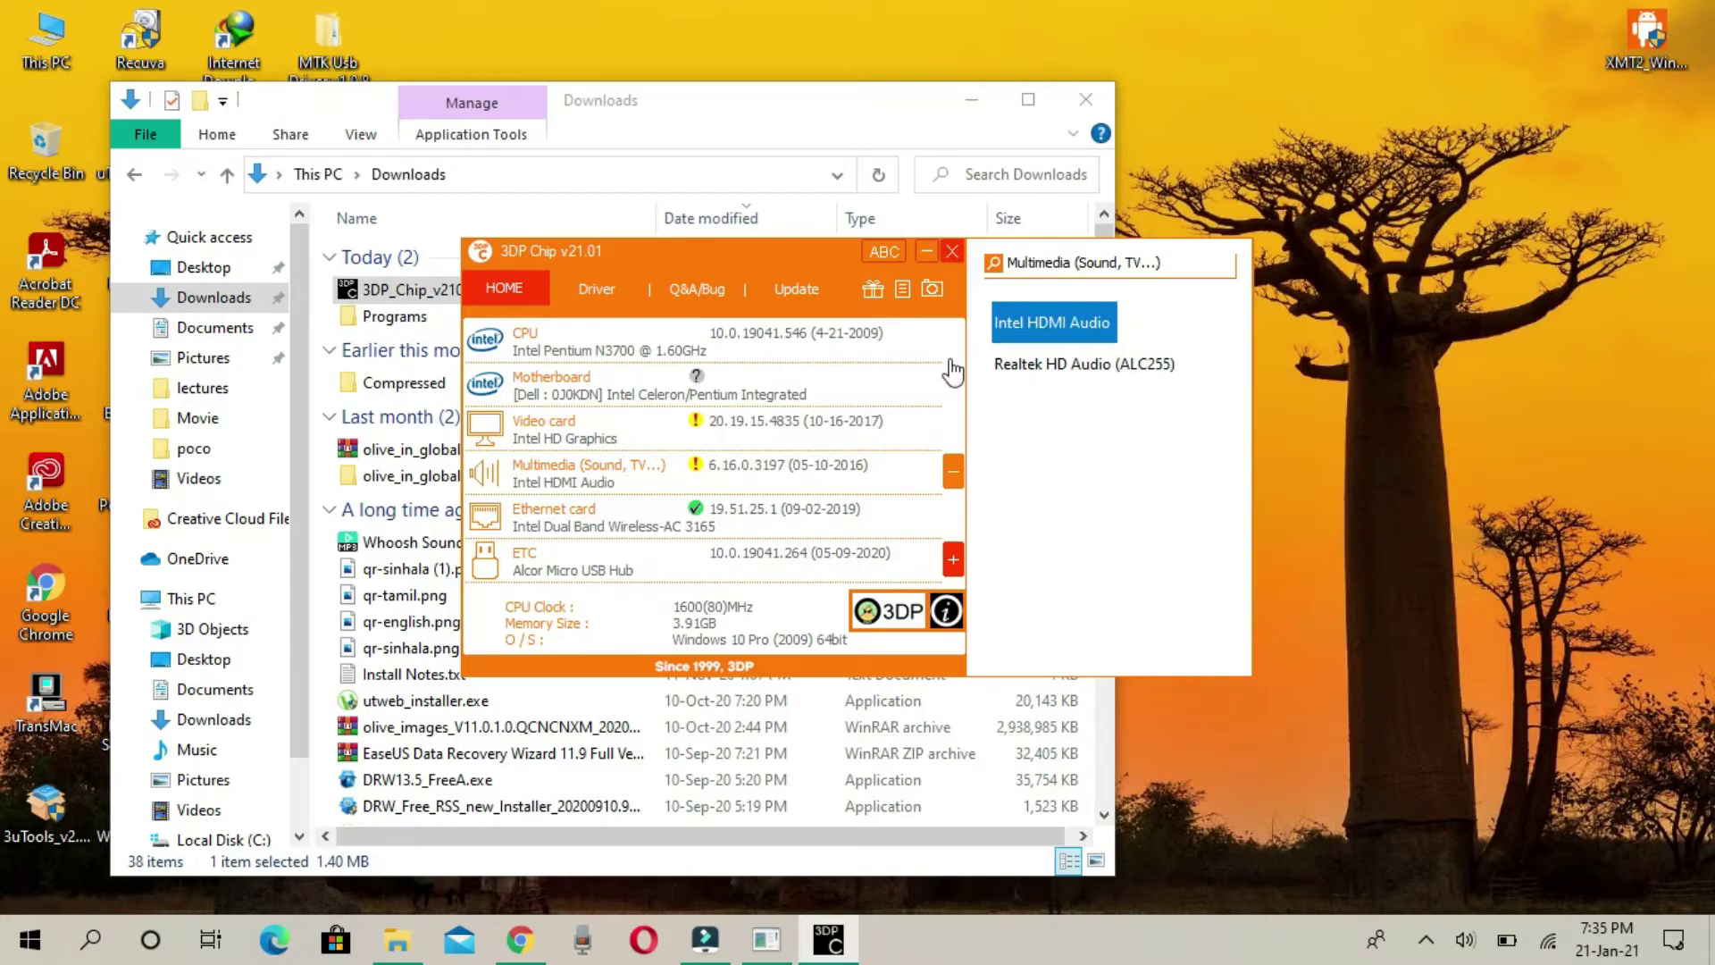
{"action": "left_click", "coordinate": [576, 487]}
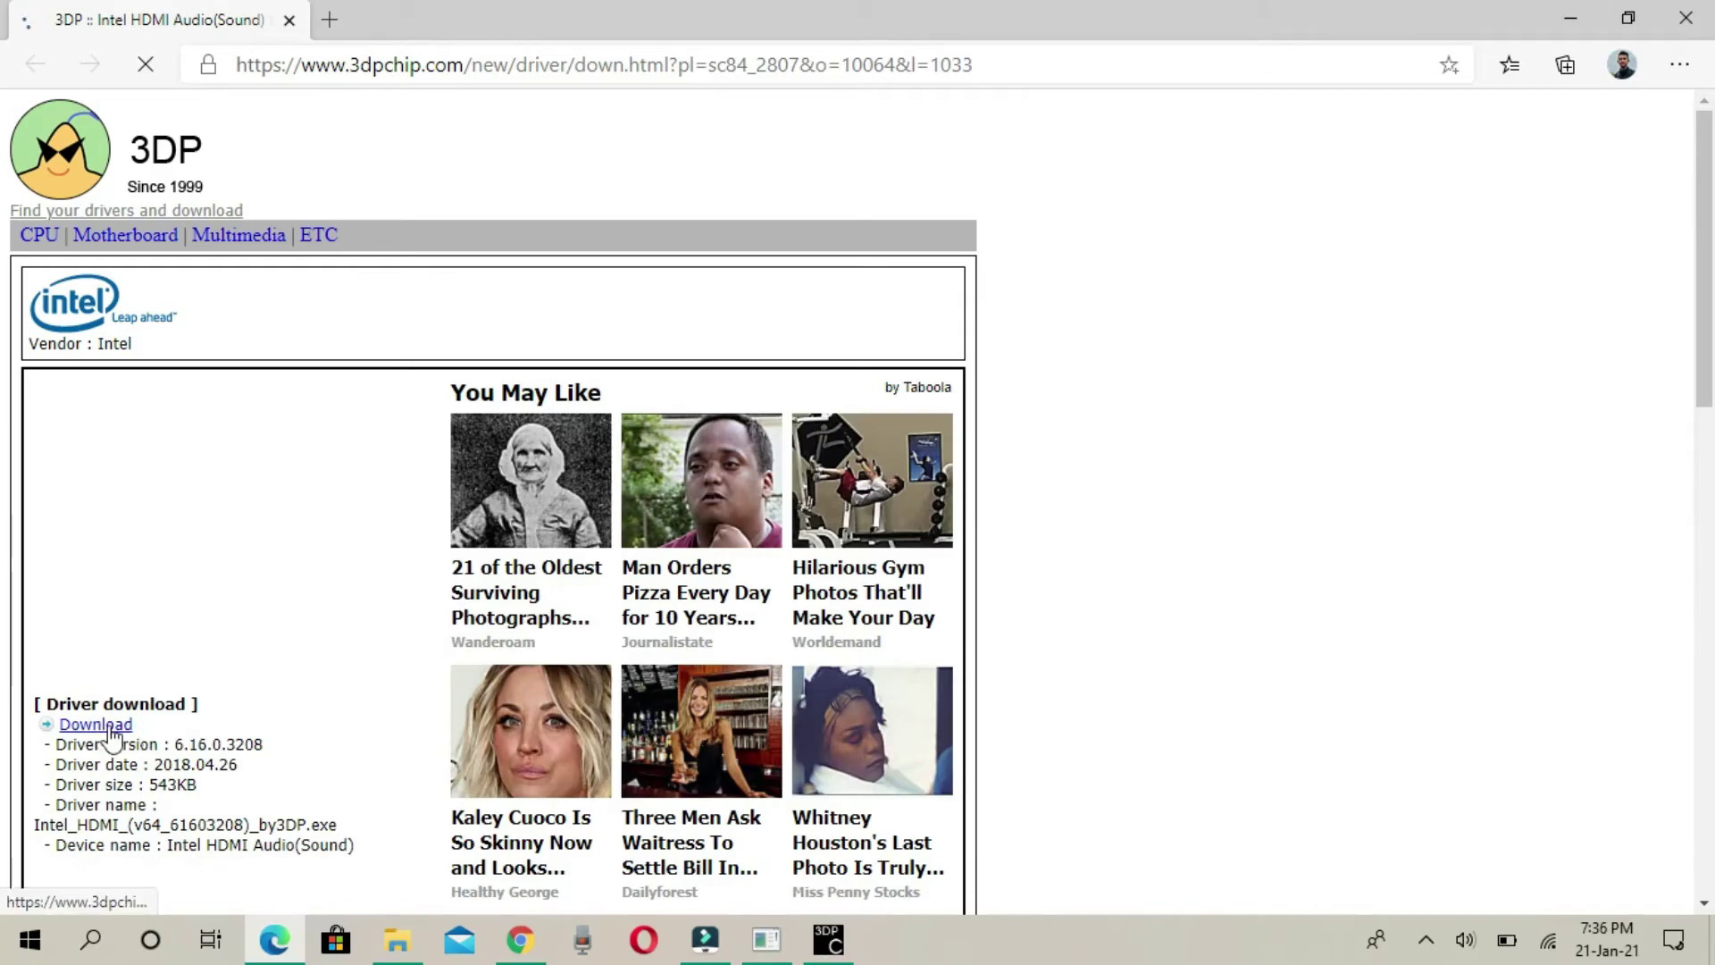
- Minimize Microsoft Edge and close the 3DP Chip window
{"action": "left_click", "coordinate": [1572, 15]}
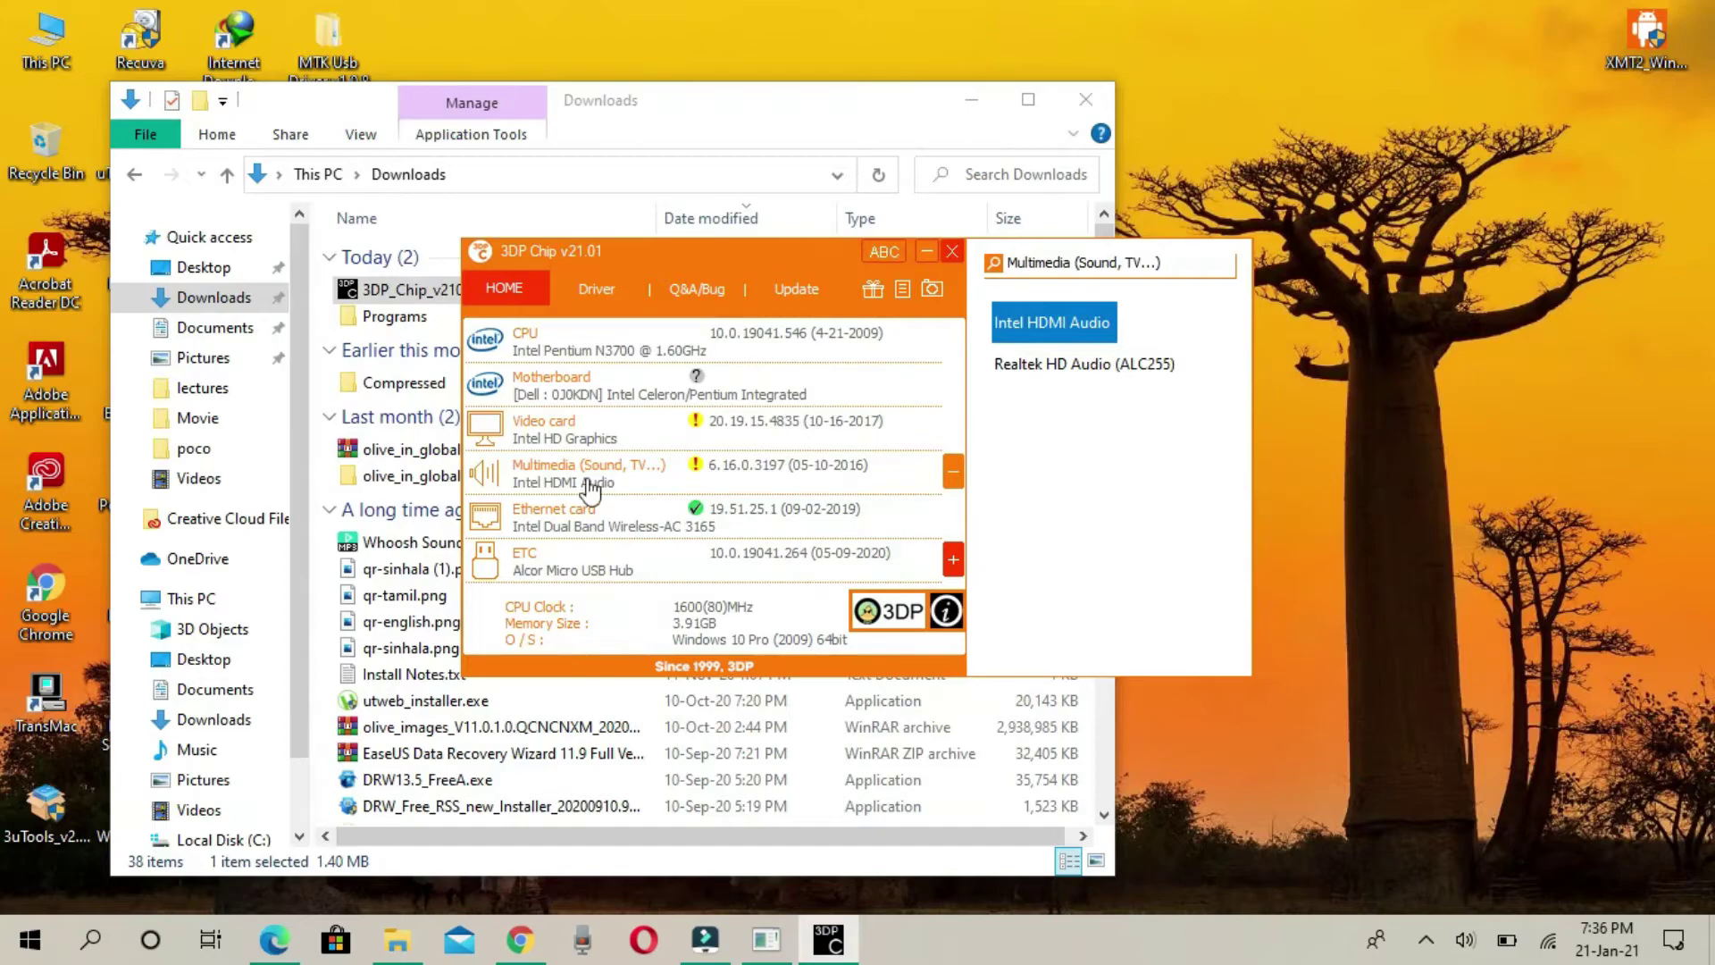
{"action": "left_click", "coordinate": [952, 252]}
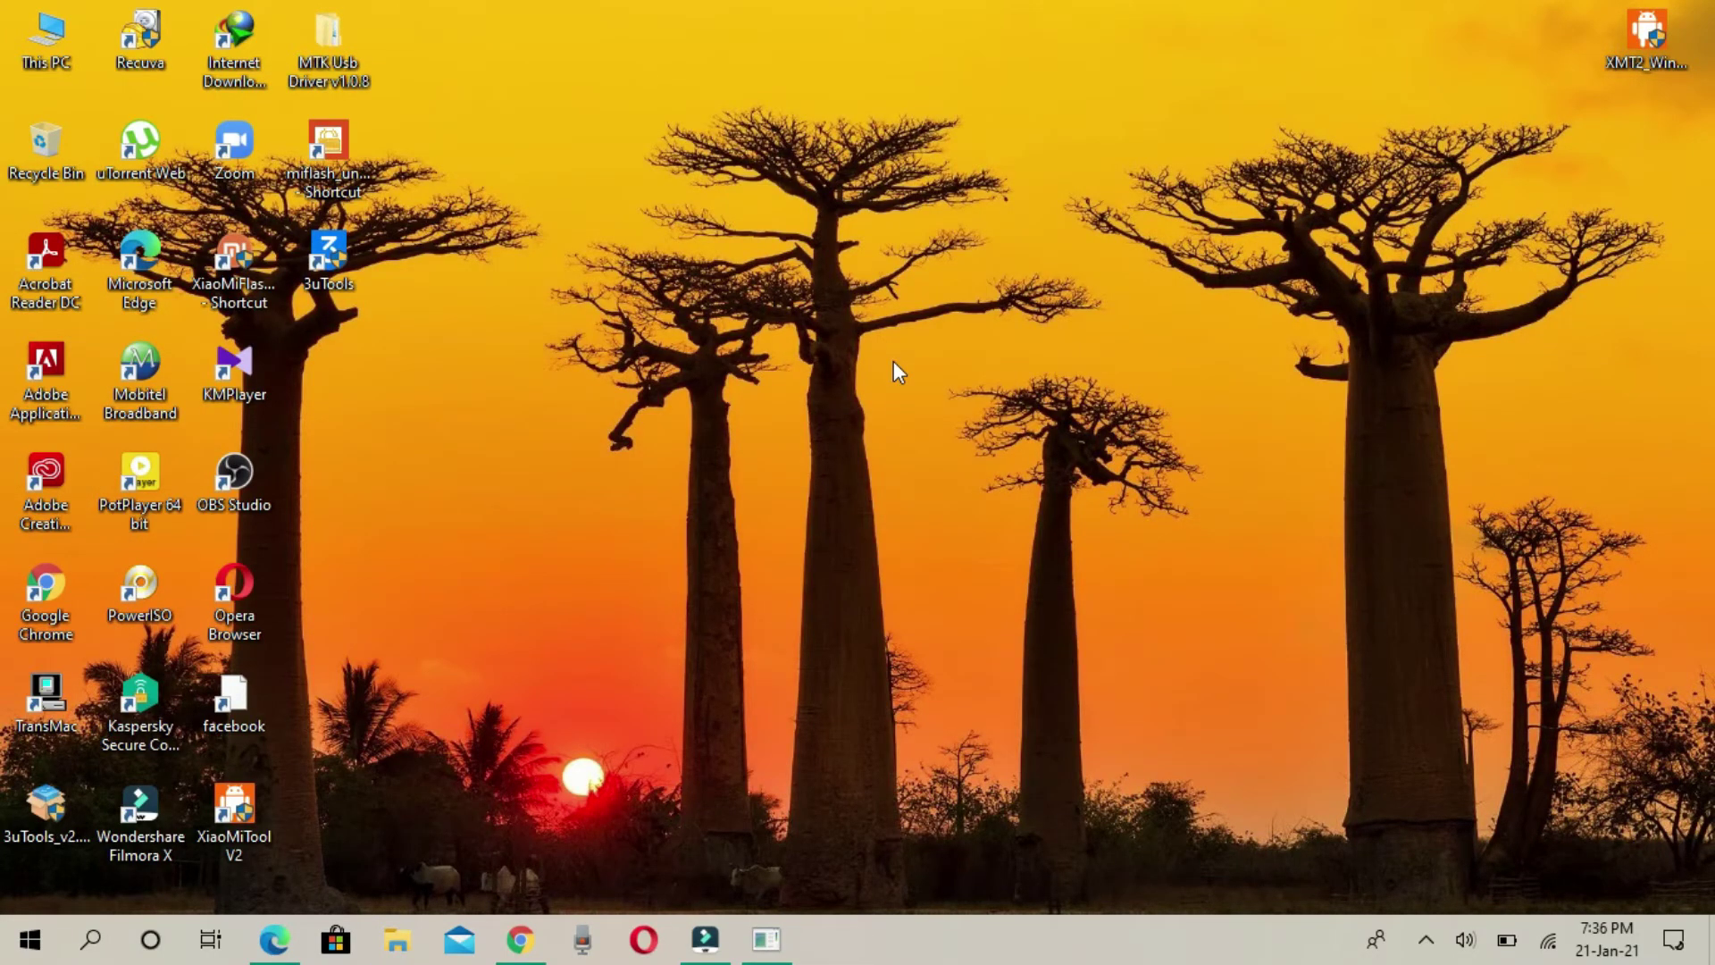